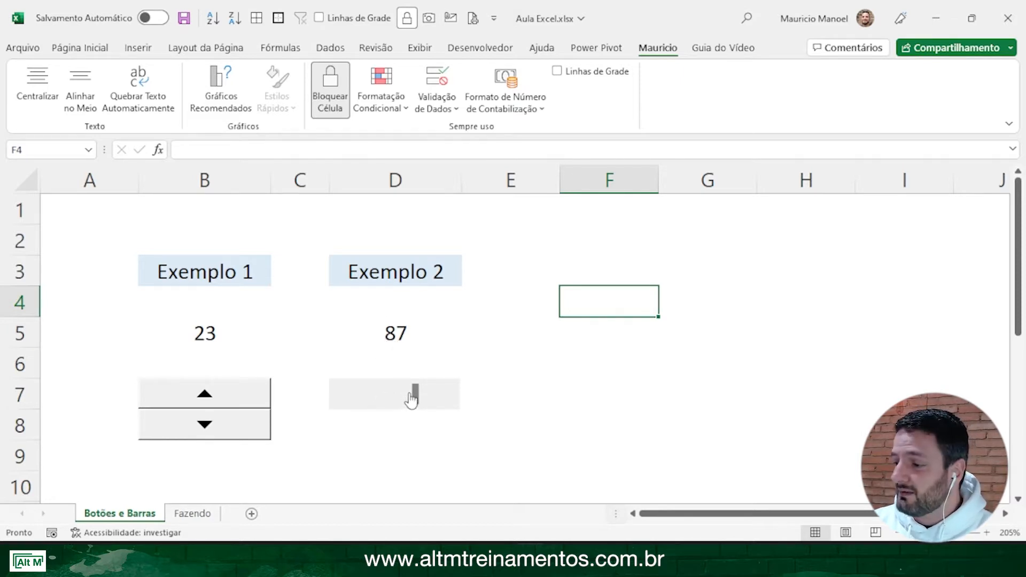
# Try out the example scroll bar and spin button on the Botões e Barras sheet
pyautogui.moveTo(415, 394)
pyautogui.mouseDown()
pyautogui.moveTo(362, 394)
pyautogui.moveTo(425, 394)
pyautogui.mouseUp()
pyautogui.moveTo(227, 406); pyautogui.dragTo(215, 430)
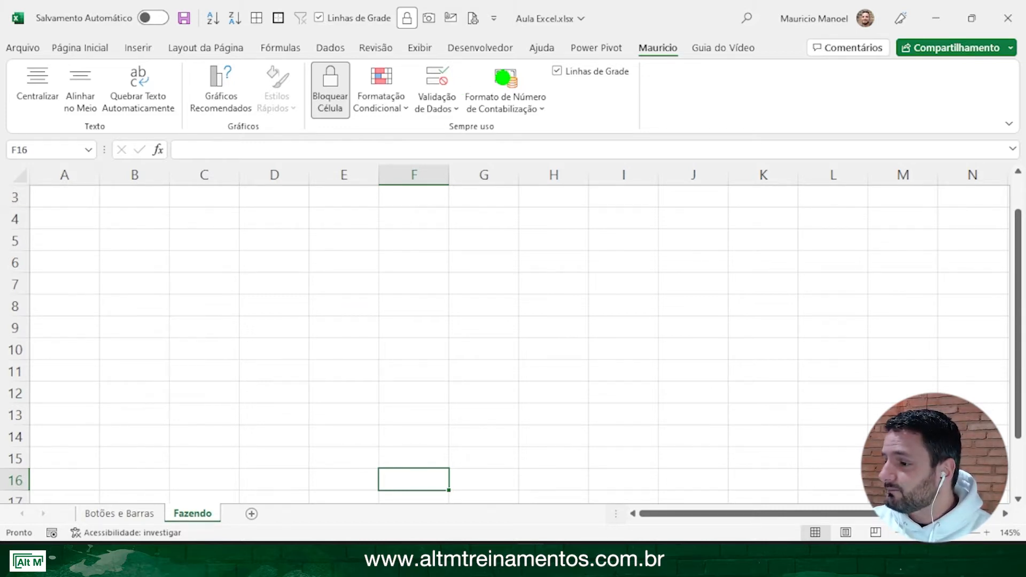
pyautogui.moveTo(502, 71); pyautogui.dragTo(646, 346)
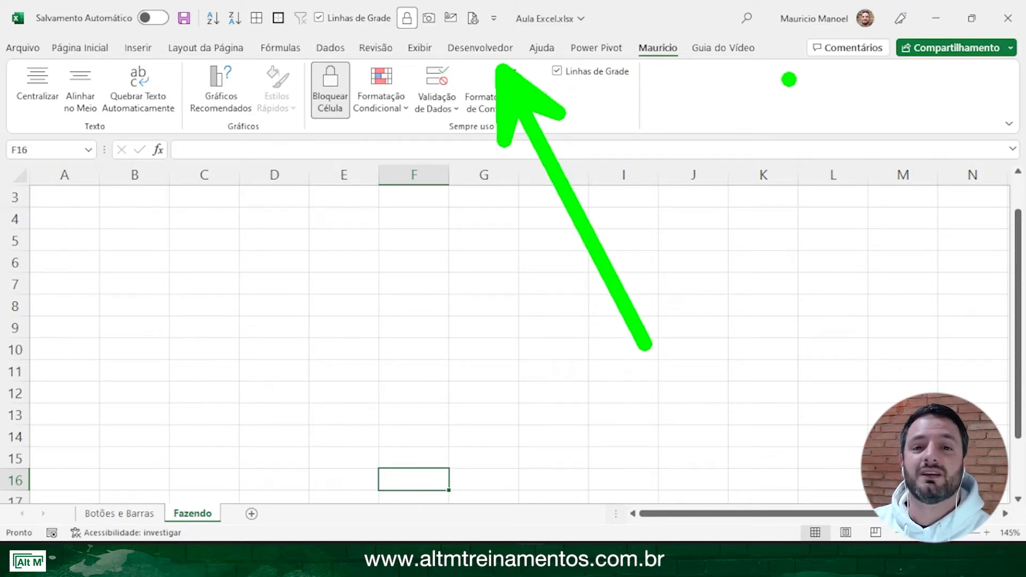
pyautogui.moveTo(696, 28)
pyautogui.mouseDown()
pyautogui.moveTo(634, 21)
pyautogui.moveTo(711, 101)
pyautogui.moveTo(695, 12)
pyautogui.mouseUp()
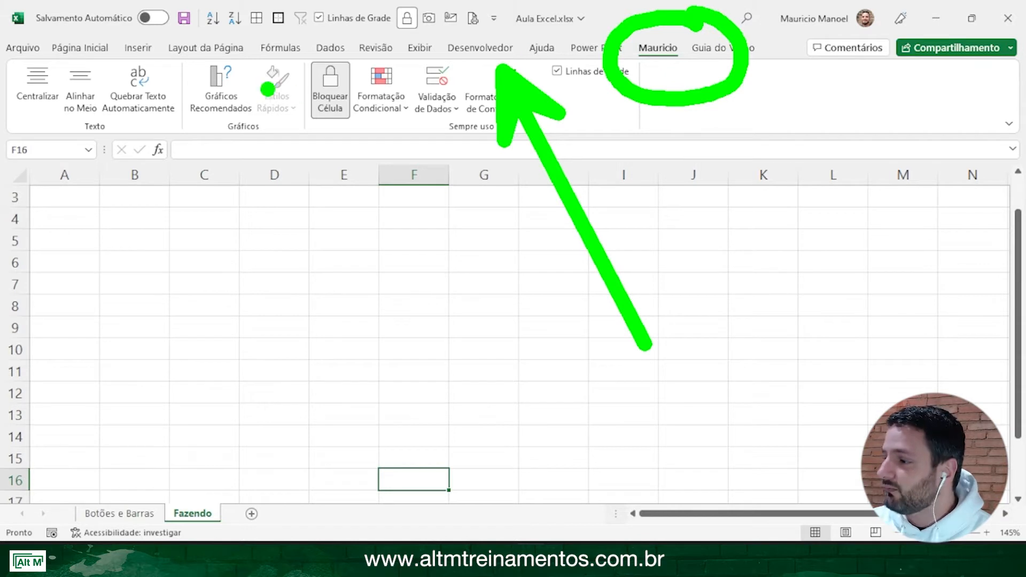
pyautogui.moveTo(19, 150); pyautogui.dragTo(620, 133)
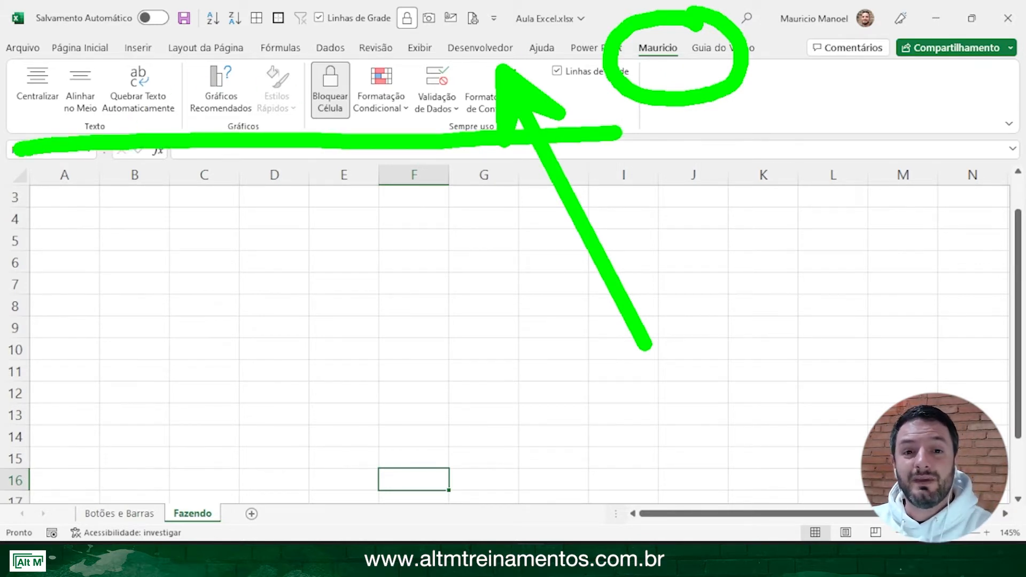
pyautogui.press('Escape')
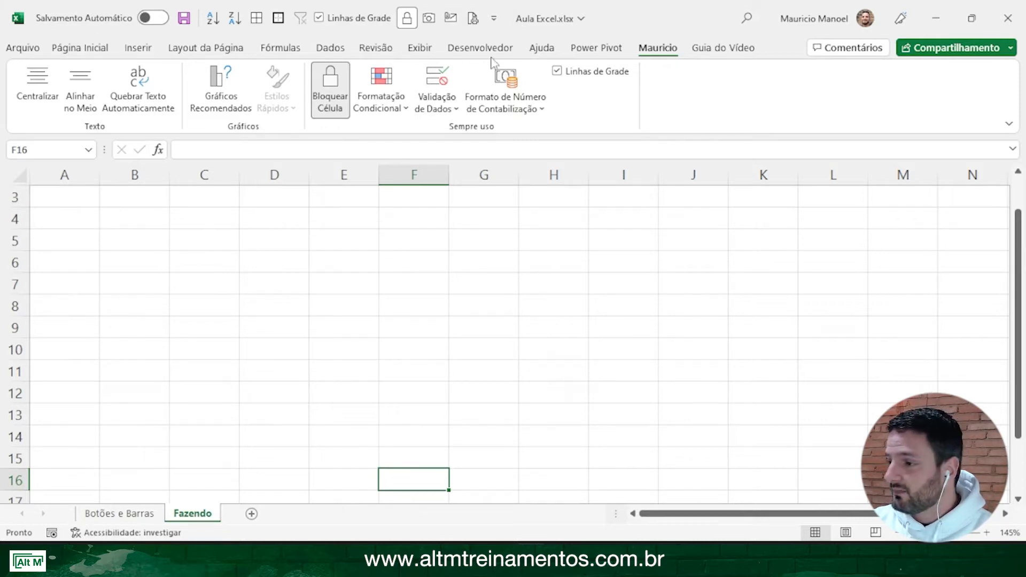
# Make sure the Desenvolvedor tab is enabled in the ribbon customization and apply the options
pyautogui.rightClick(89, 50)
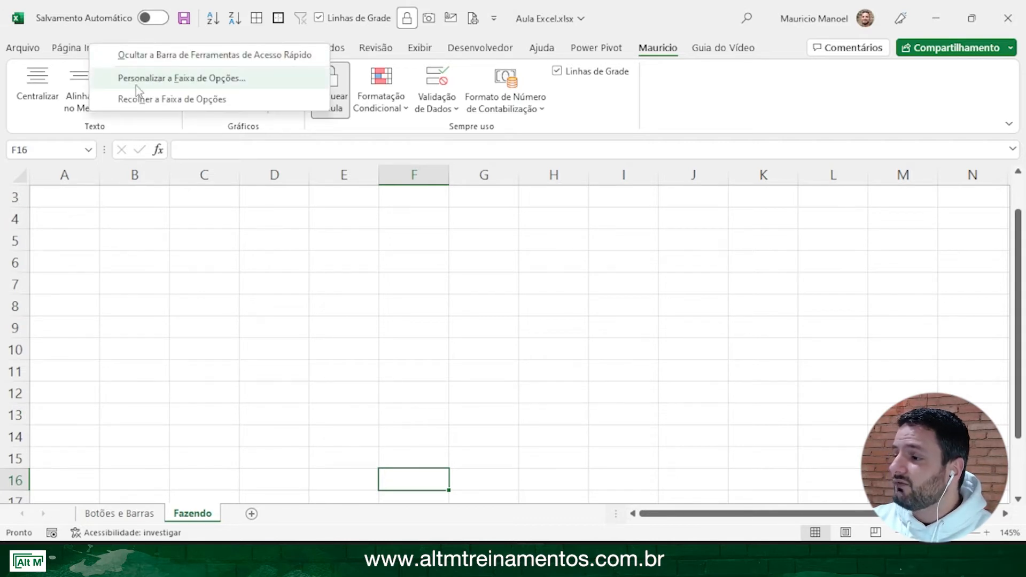
pyautogui.click(203, 80)
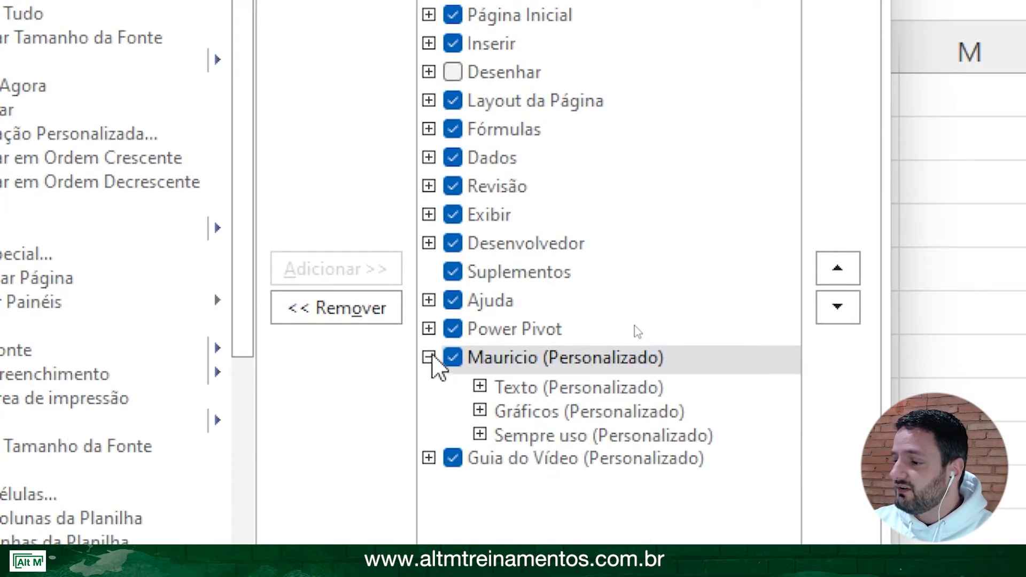
pyautogui.click(429, 356)
pyautogui.click(452, 243)
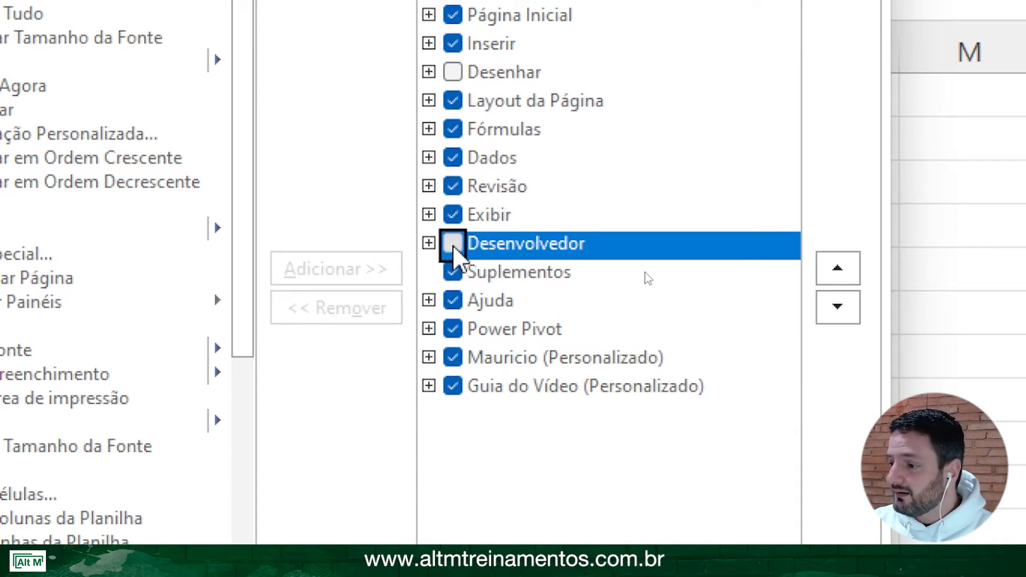
pyautogui.click(454, 247)
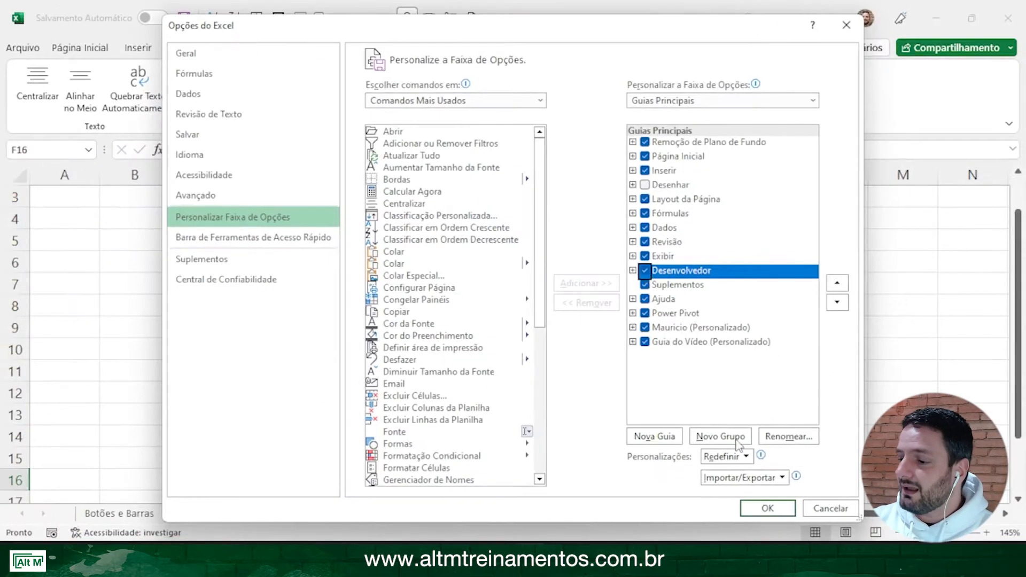
pyautogui.click(767, 508)
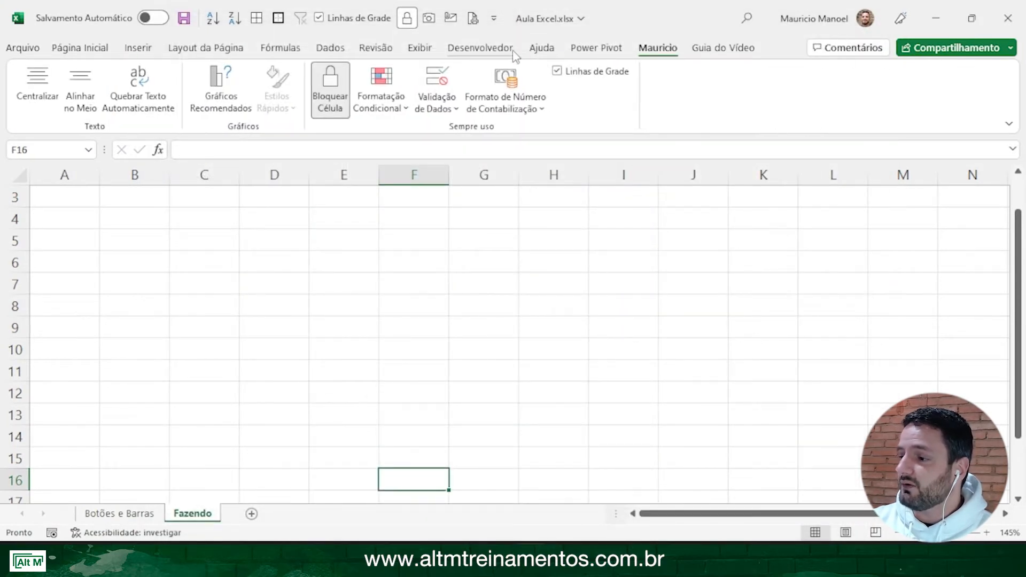
# Examine the form controls and ActiveX controls that the developer tools offer for insertion
pyautogui.click(510, 49)
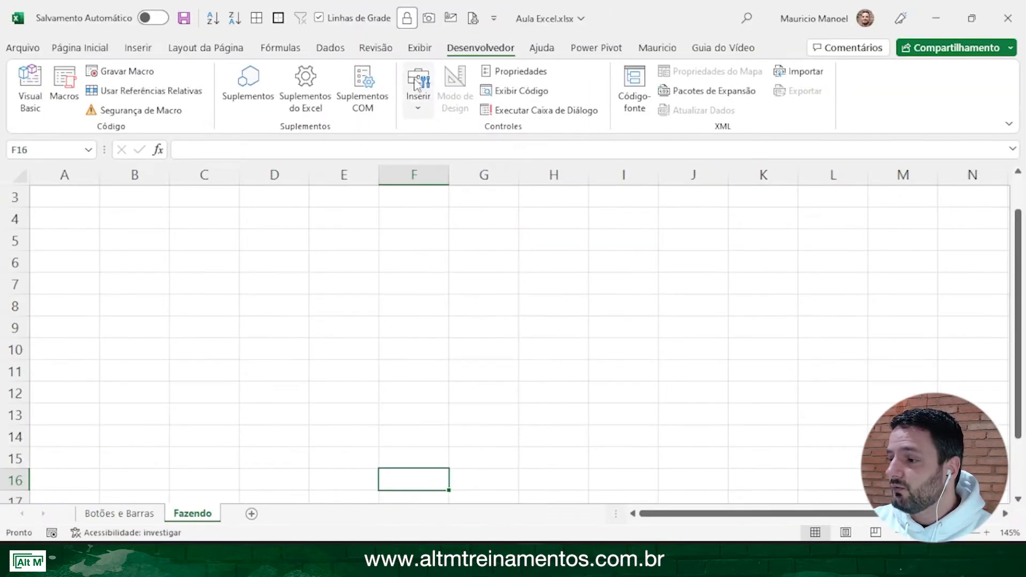
pyautogui.click(417, 107)
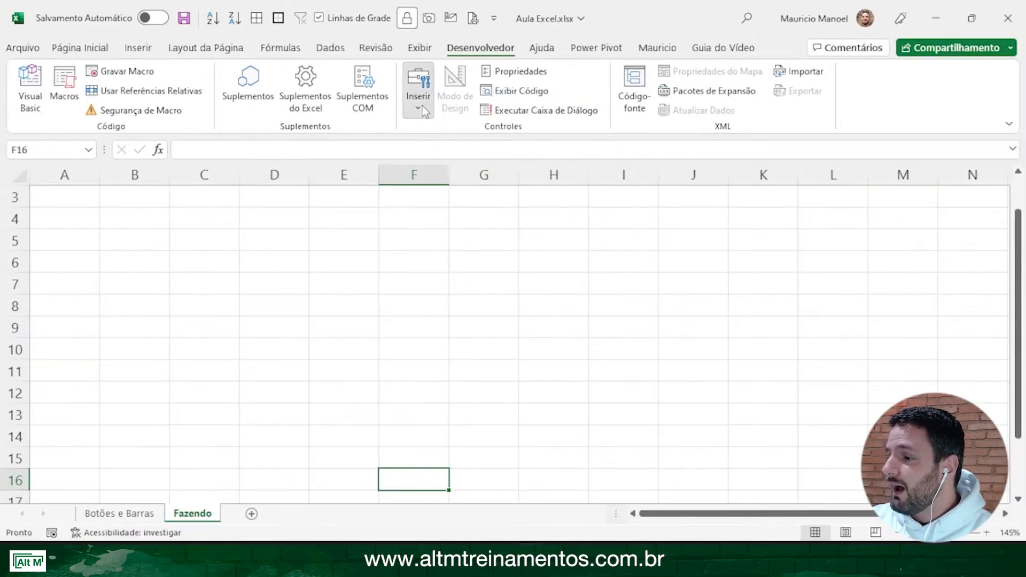
pyautogui.click(419, 99)
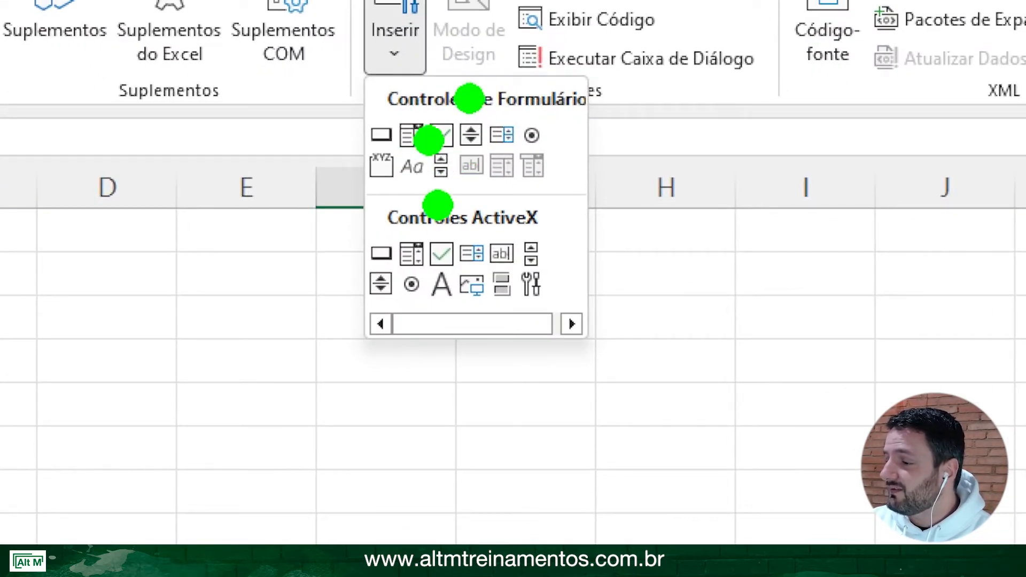
pyautogui.press('Escape')
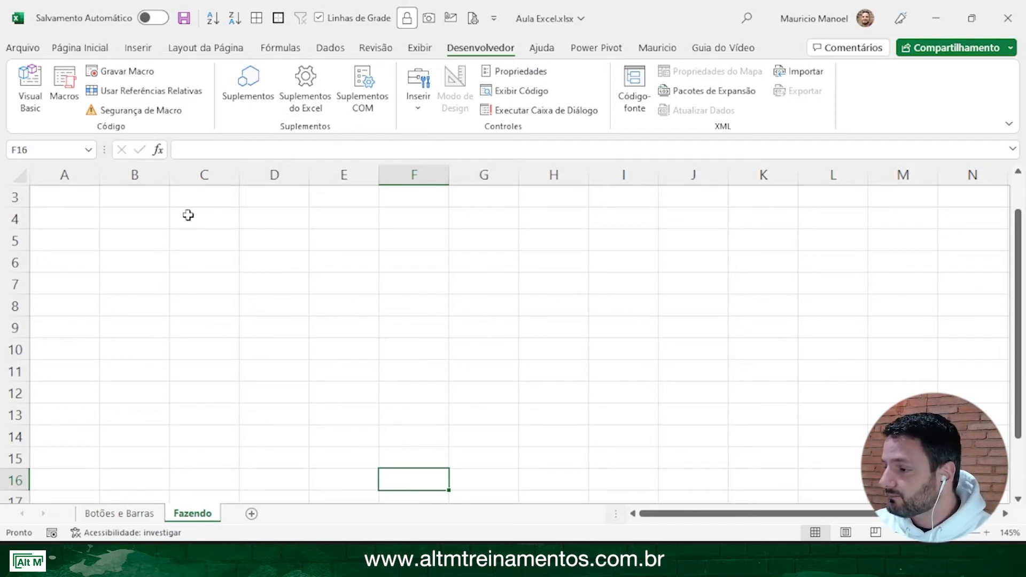
# Fill cell B5 of the Fazendo sheet with yellow
pyautogui.click(156, 238)
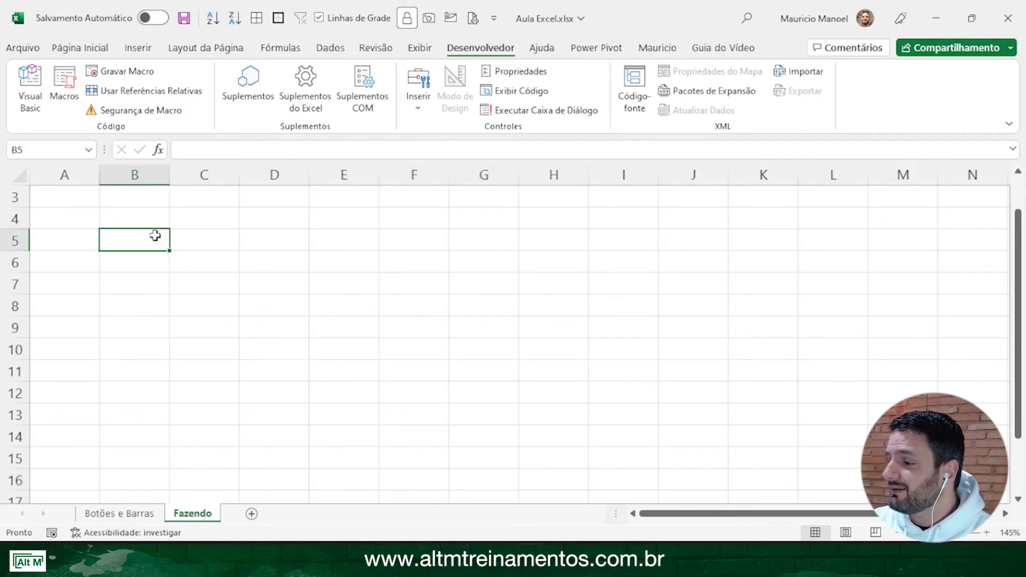
pyautogui.click(81, 48)
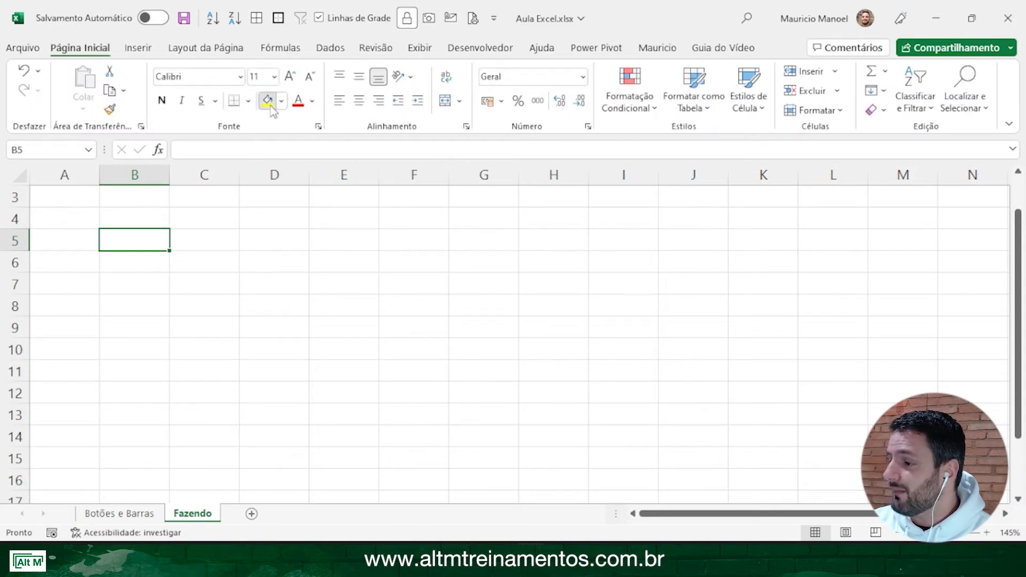
pyautogui.click(267, 101)
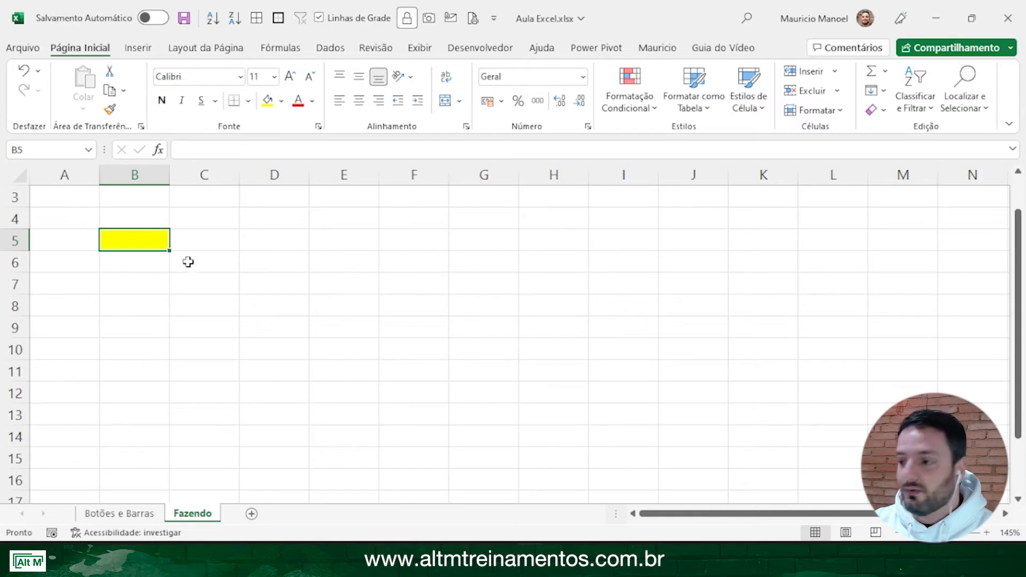
# Insert a spin button form control below the yellow cell, drawn roughly across B6 to C8
pyautogui.click(122, 287)
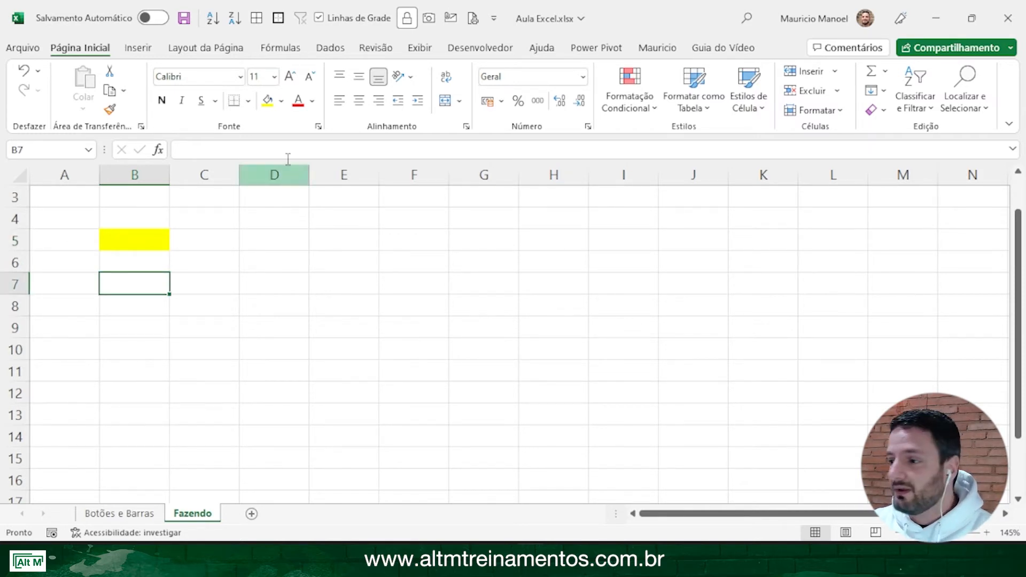
pyautogui.click(495, 48)
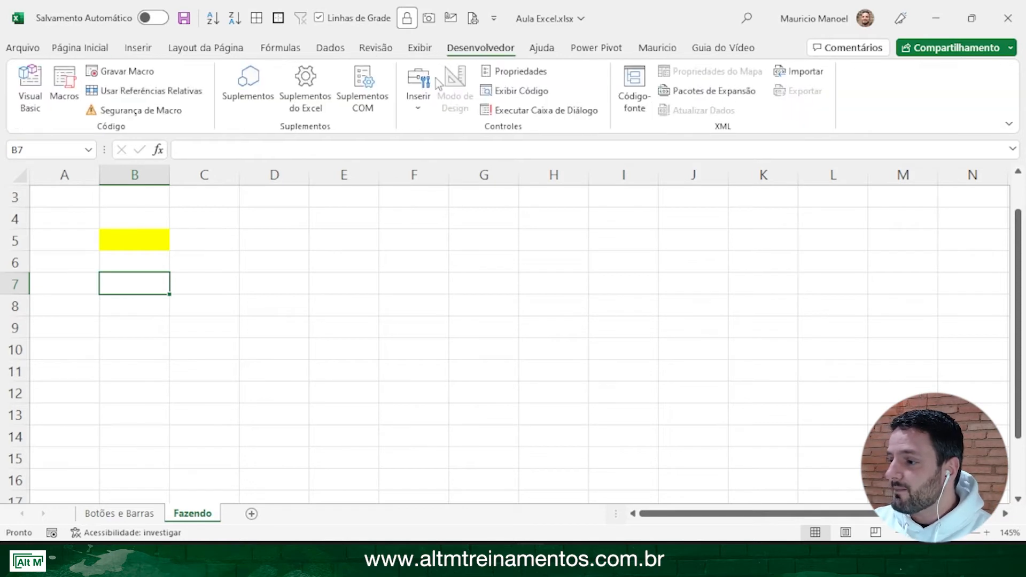
pyautogui.click(422, 99)
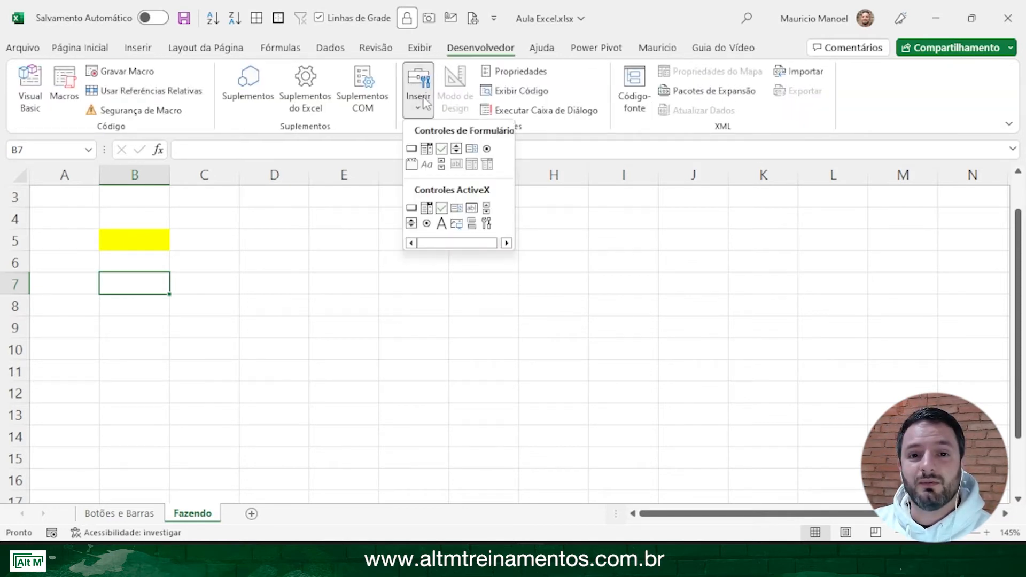
pyautogui.click(456, 150)
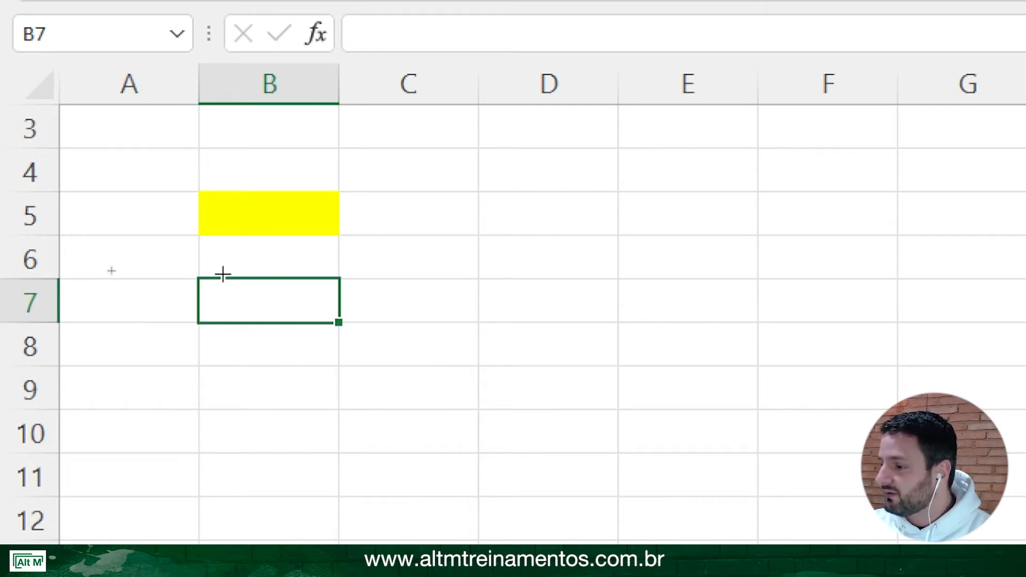
pyautogui.moveTo(213, 258); pyautogui.dragTo(415, 366)
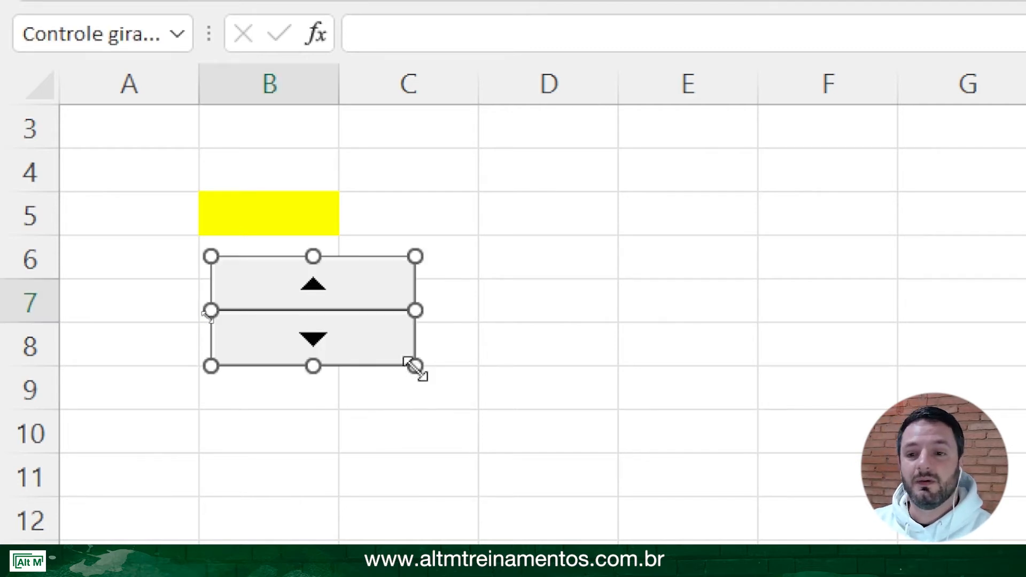
# Move and resize the spin button, snapping it to the cell grid so it exactly covers B7:B8
pyautogui.moveTo(394, 304); pyautogui.dragTo(410, 404)
pyautogui.moveTo(343, 385); pyautogui.dragTo(359, 346)
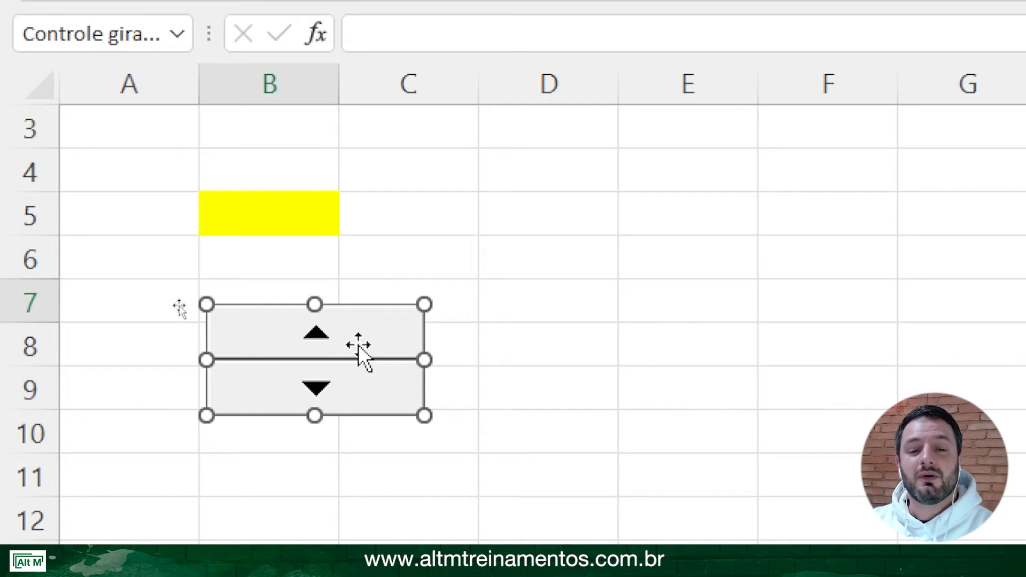
pyautogui.press('alt')
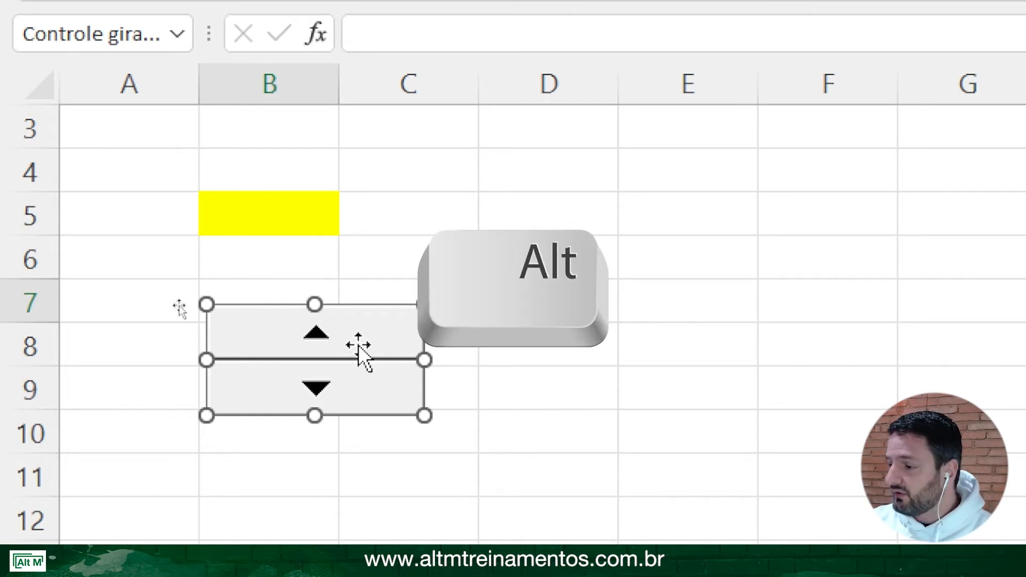
pyautogui.moveTo(206, 305); pyautogui.dragTo(216, 282)
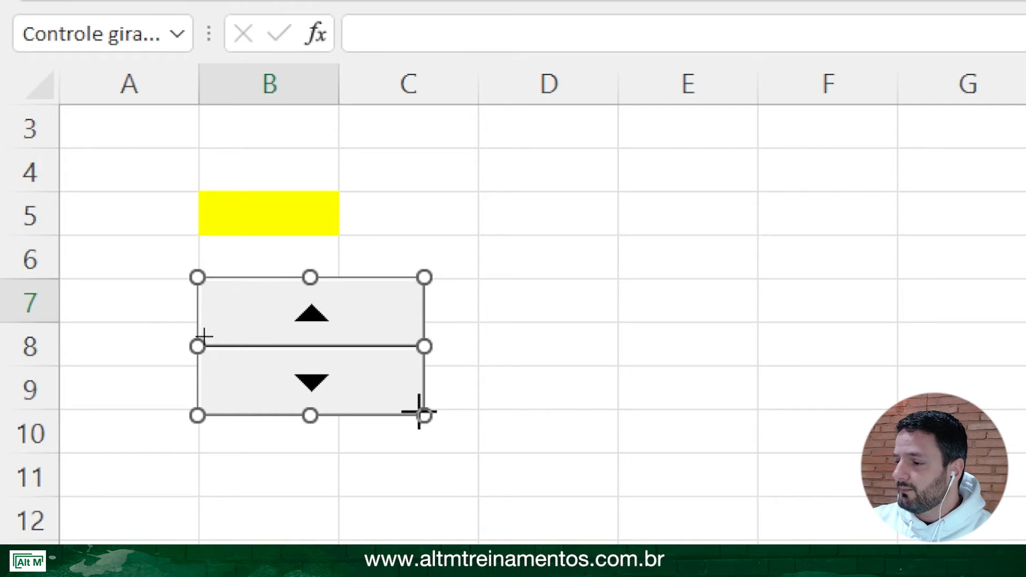
pyautogui.moveTo(415, 412); pyautogui.dragTo(338, 365)
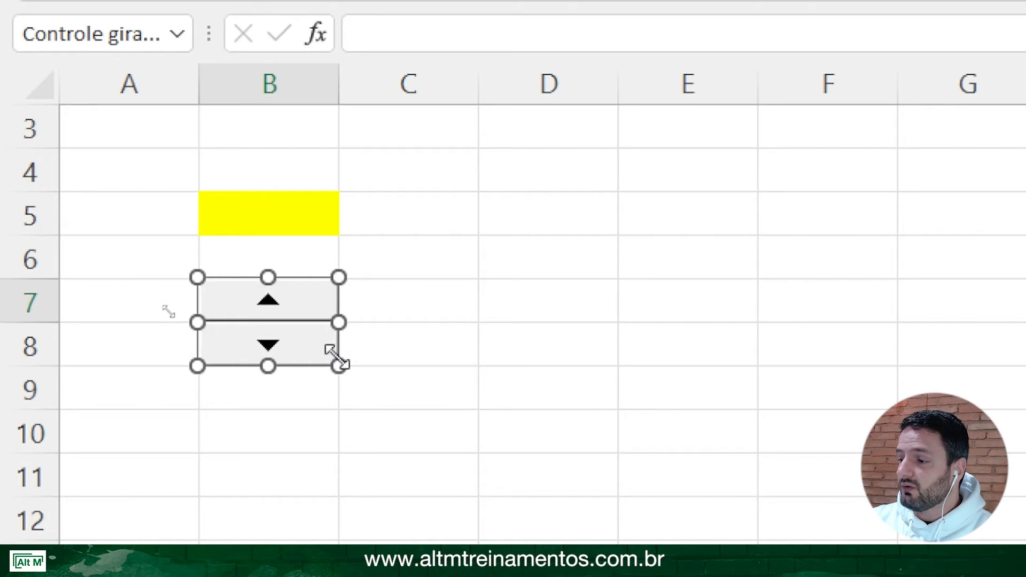
# Deselect the spin button, test its up and down arrows, and check cell B5
pyautogui.click(597, 319)
pyautogui.click(294, 300)
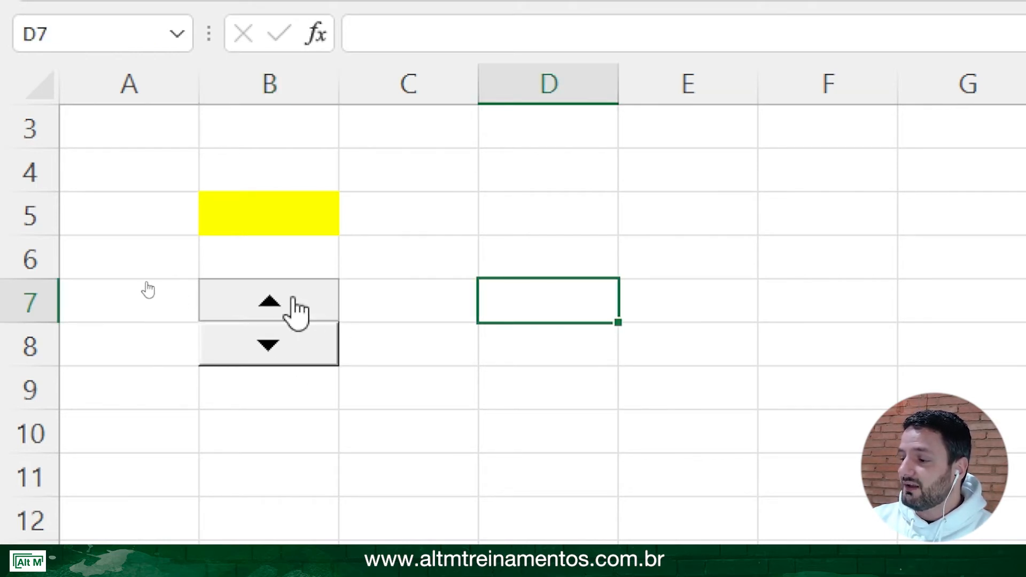
pyautogui.click(295, 349)
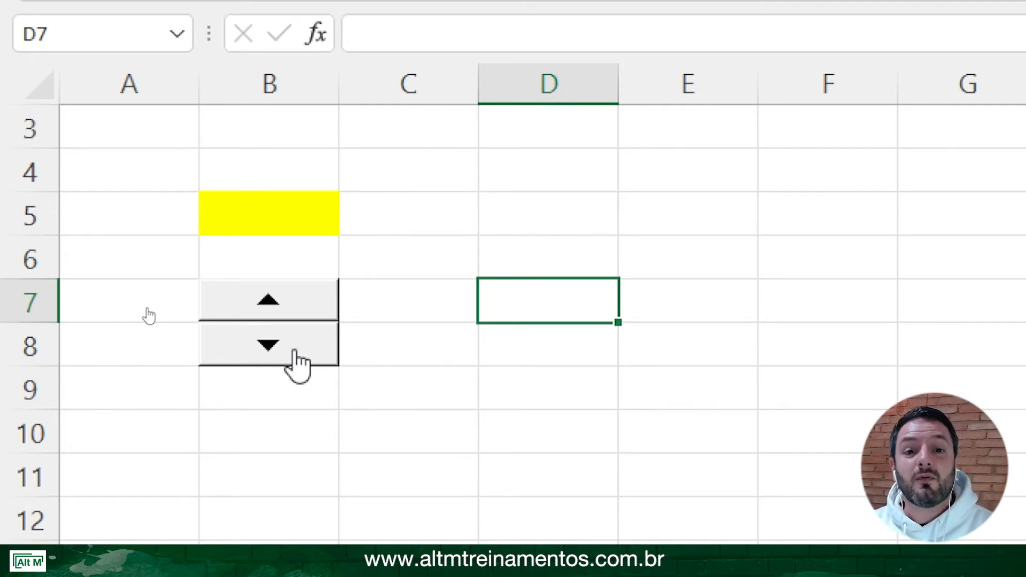
pyautogui.click(284, 210)
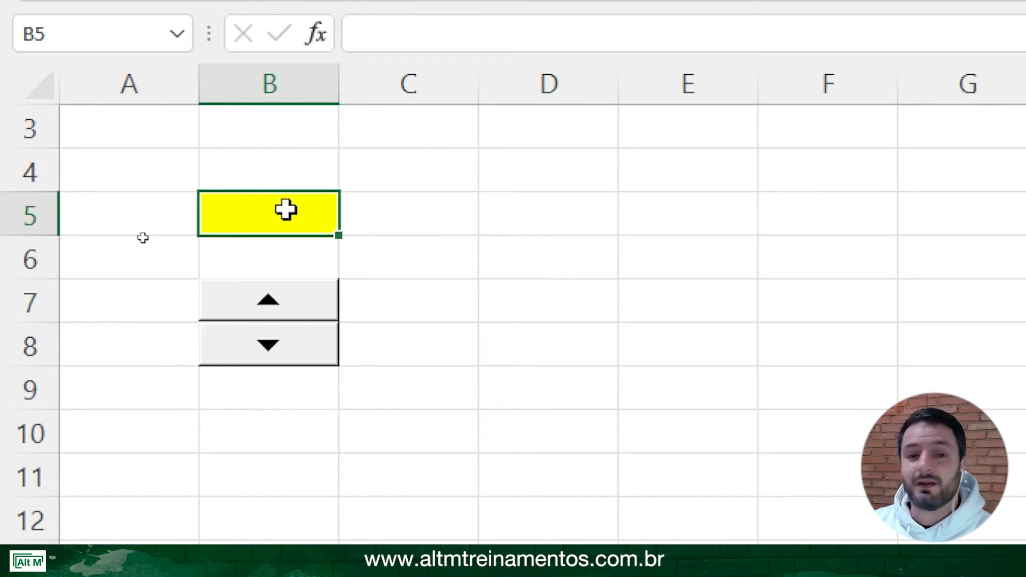
# In the spin button's control formatting, set the minimum value to 1 and the maximum value to 100
pyautogui.keyDown('ctrl'); pyautogui.click(268, 319); pyautogui.keyUp('ctrl')
pyautogui.rightClick(268, 319)
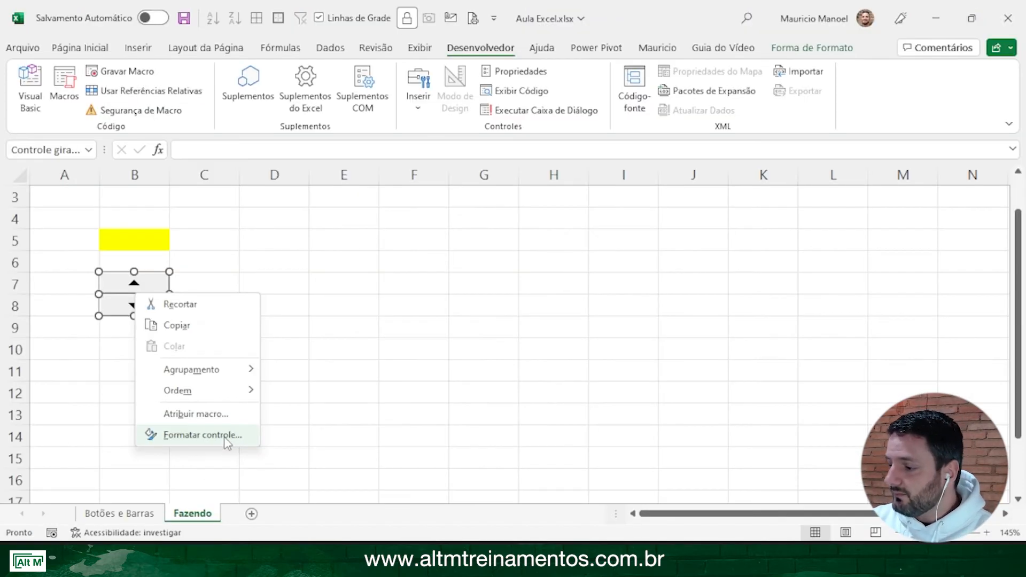
pyautogui.click(449, 420)
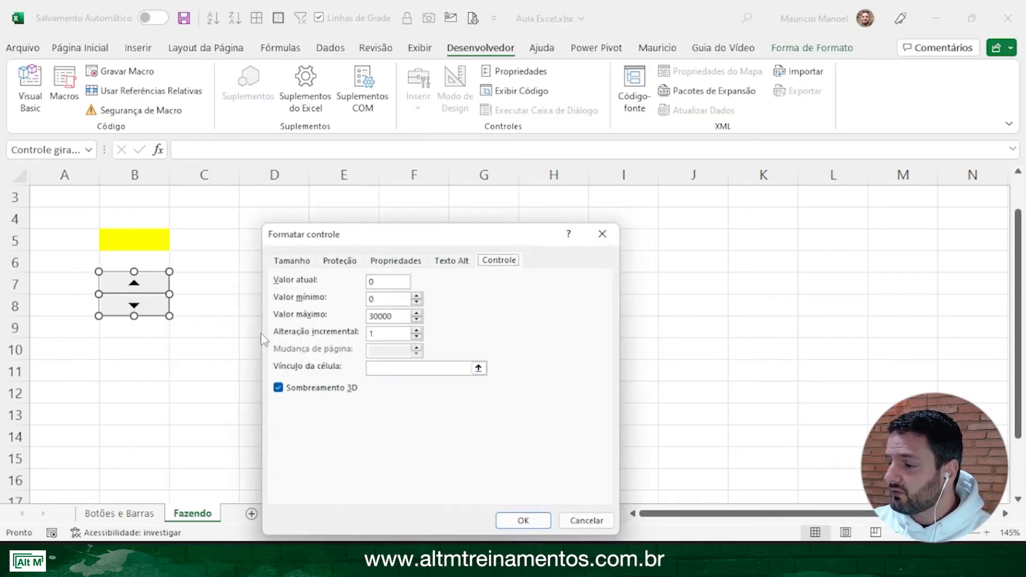
pyautogui.moveTo(333, 250); pyautogui.dragTo(228, 203)
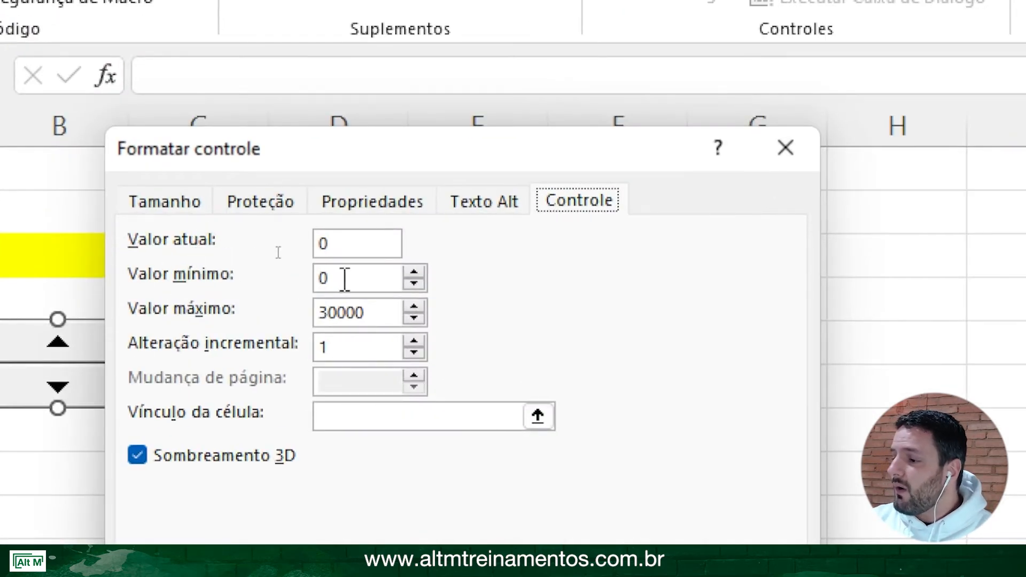
pyautogui.doubleClick(277, 251)
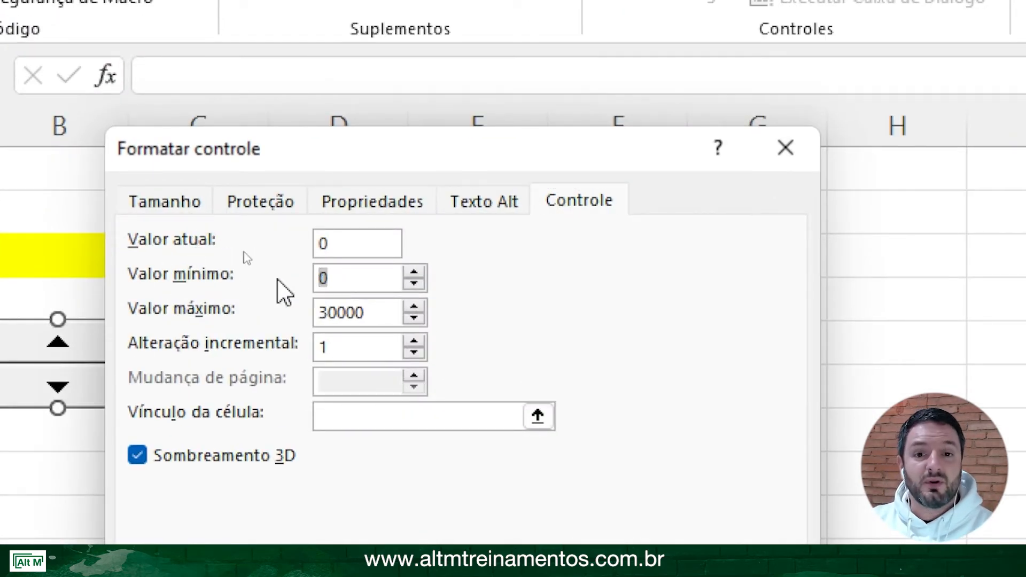
pyautogui.write('1')
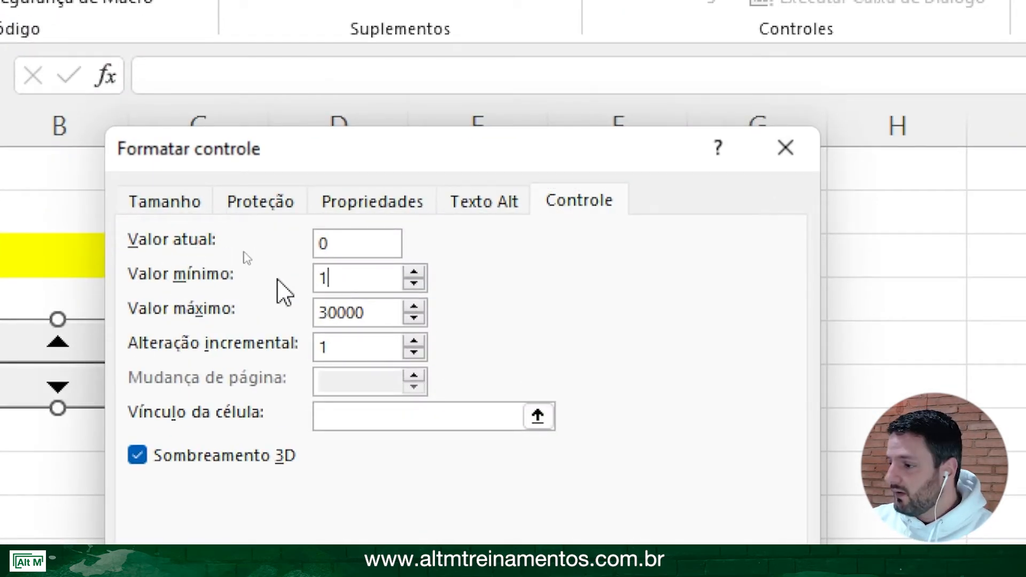
pyautogui.doubleClick(385, 313)
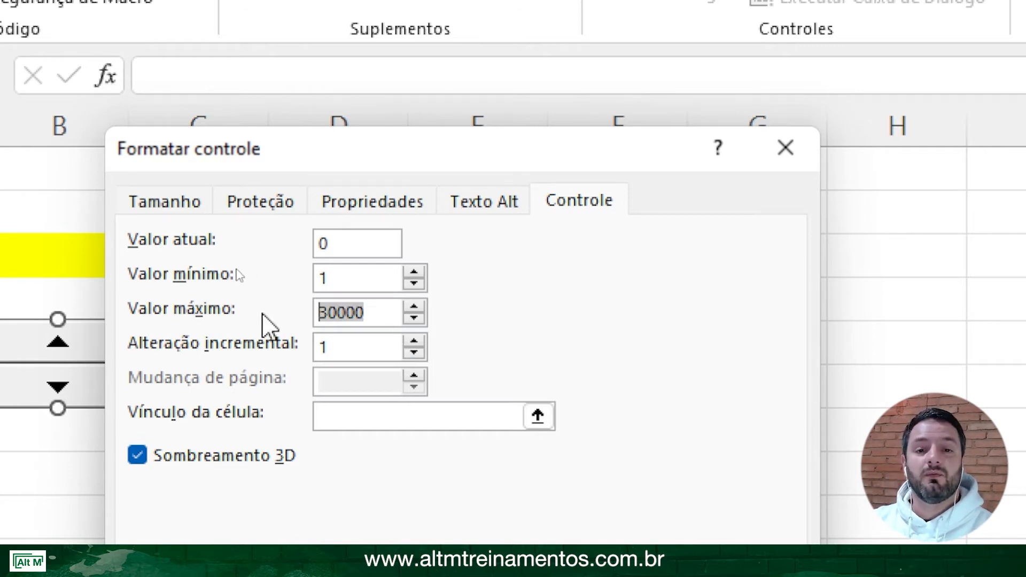
pyautogui.write('100')
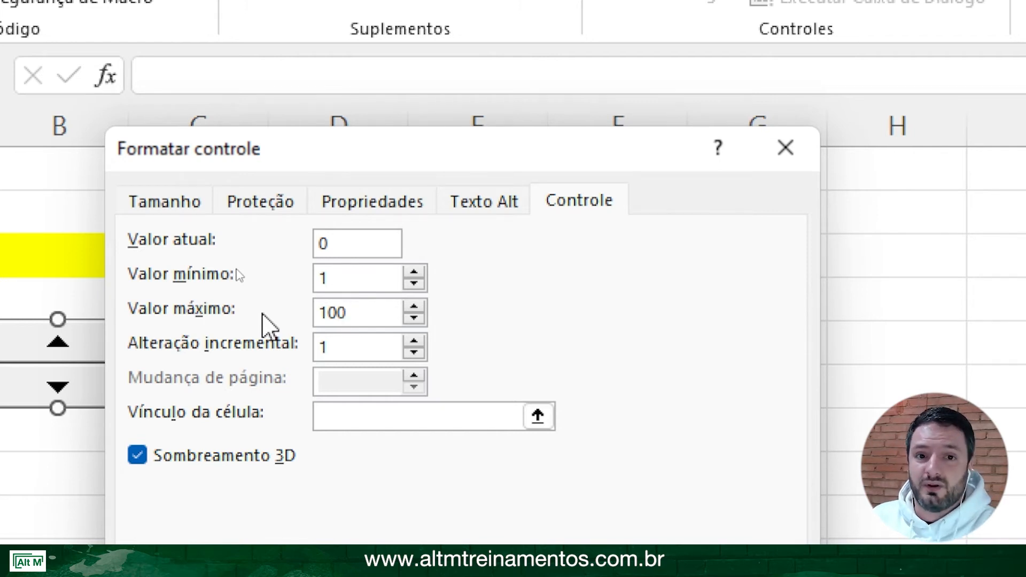
# Link the spin button to the yellow cell B5 and apply the control settings
pyautogui.click(333, 416)
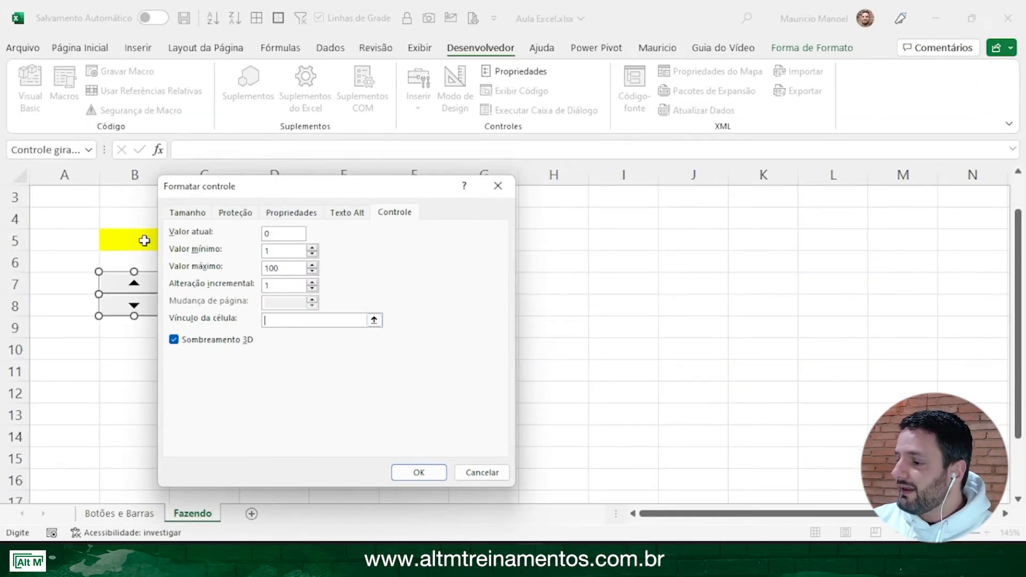
pyautogui.click(144, 240)
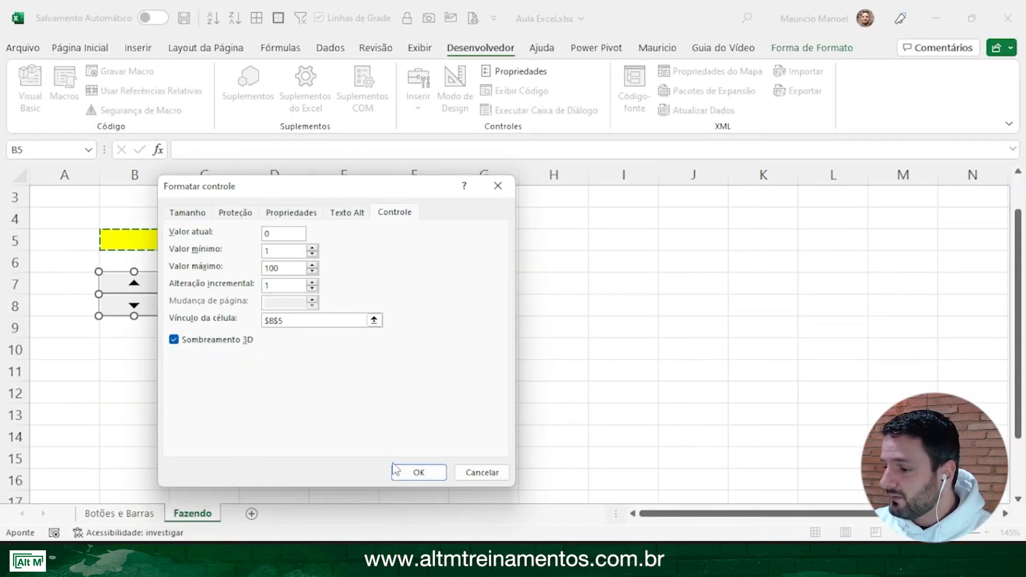
pyautogui.click(417, 473)
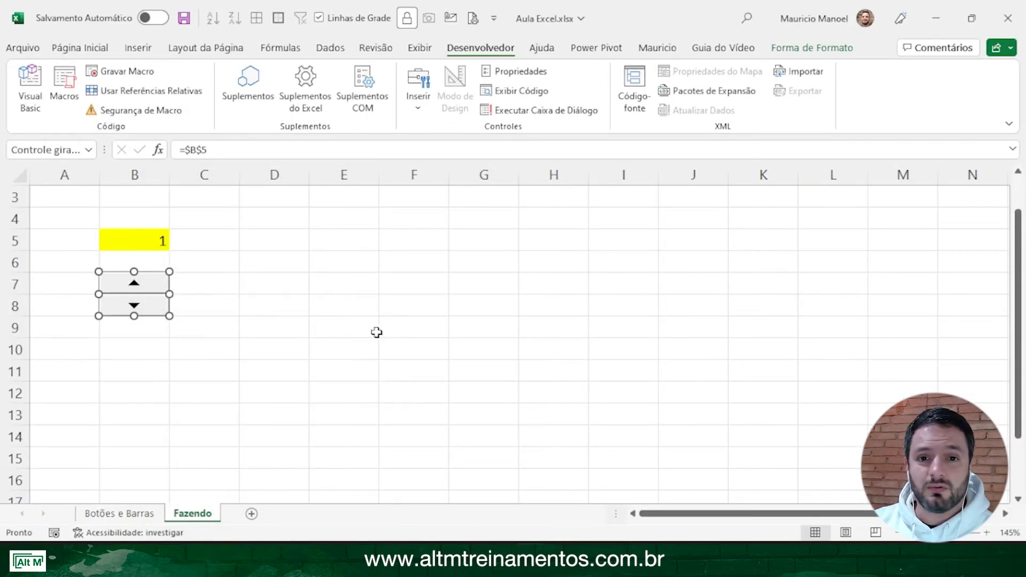
# Deselect the spin button and use its up arrow to raise the value in B5 to 27
pyautogui.moveTo(352, 314); pyautogui.dragTo(355, 318)
pyautogui.click(160, 287)
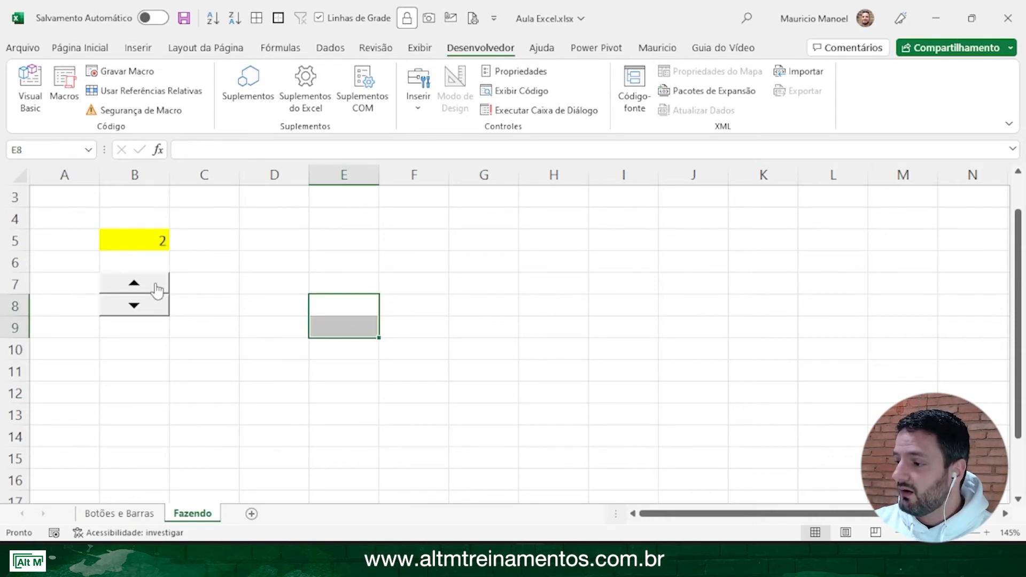
pyautogui.click(159, 288)
pyautogui.click(157, 289)
pyautogui.click(156, 290)
pyautogui.click(156, 290)
pyautogui.click(157, 289)
pyautogui.click(157, 290)
pyautogui.click(157, 289)
pyautogui.click(158, 290)
pyautogui.click(157, 289)
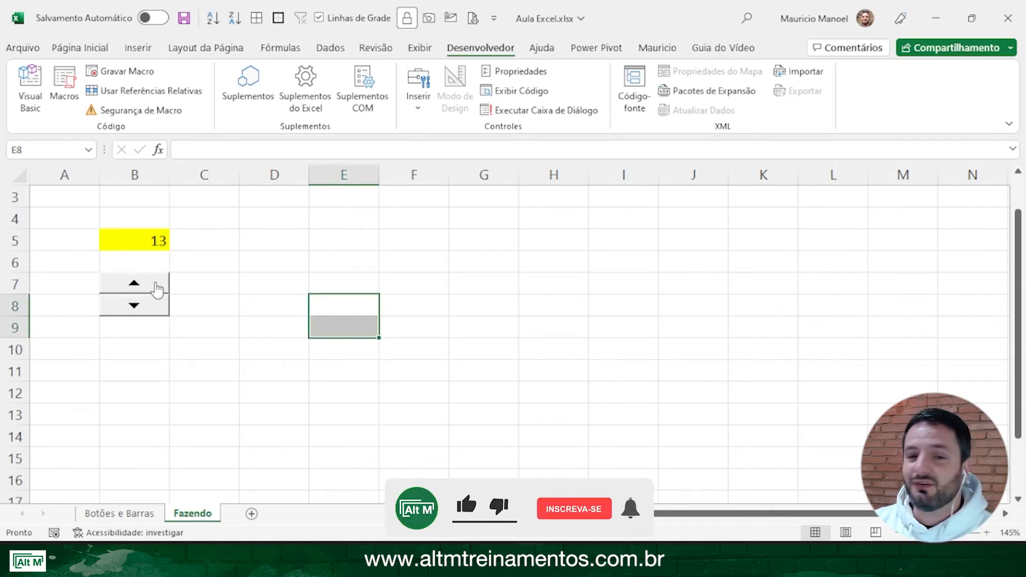
pyautogui.click(157, 290)
pyautogui.click(157, 289)
pyautogui.click(157, 290)
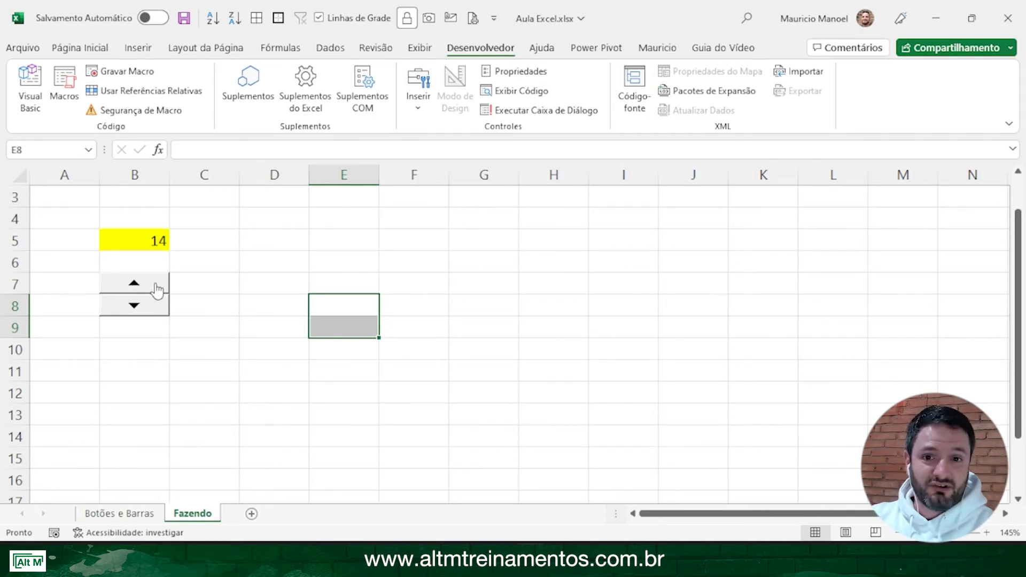
pyautogui.click(156, 286)
pyautogui.click(156, 286)
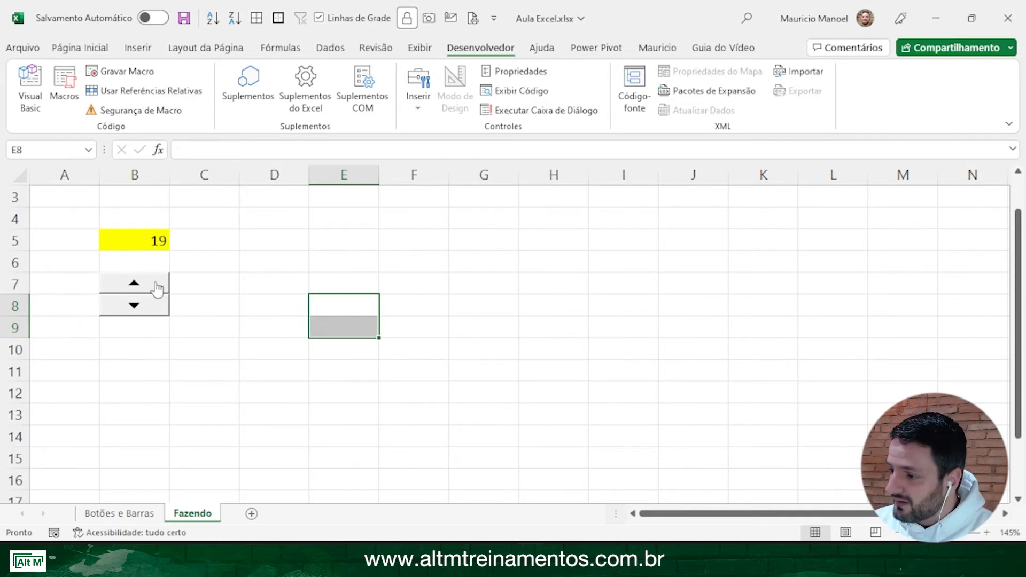
pyautogui.click(160, 282)
pyautogui.click(156, 283)
pyautogui.click(156, 283)
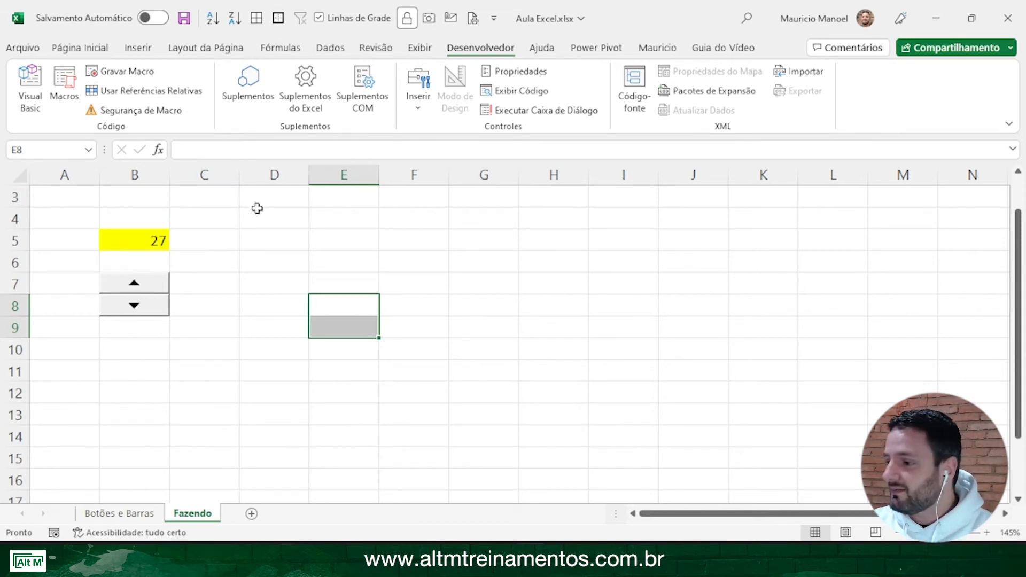
# Fill cell E5 with the standard orange colour
pyautogui.click(320, 242)
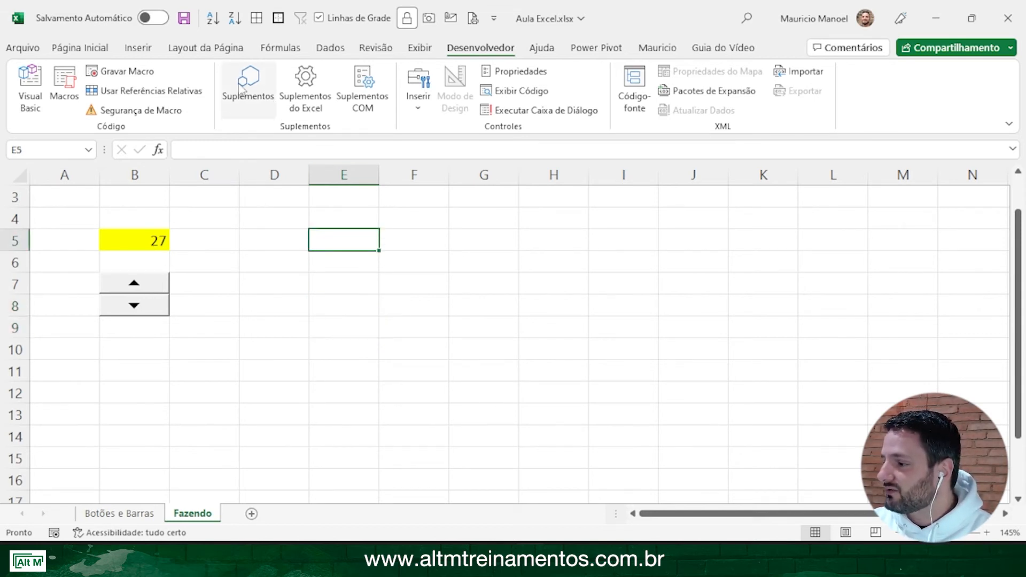
pyautogui.click(80, 48)
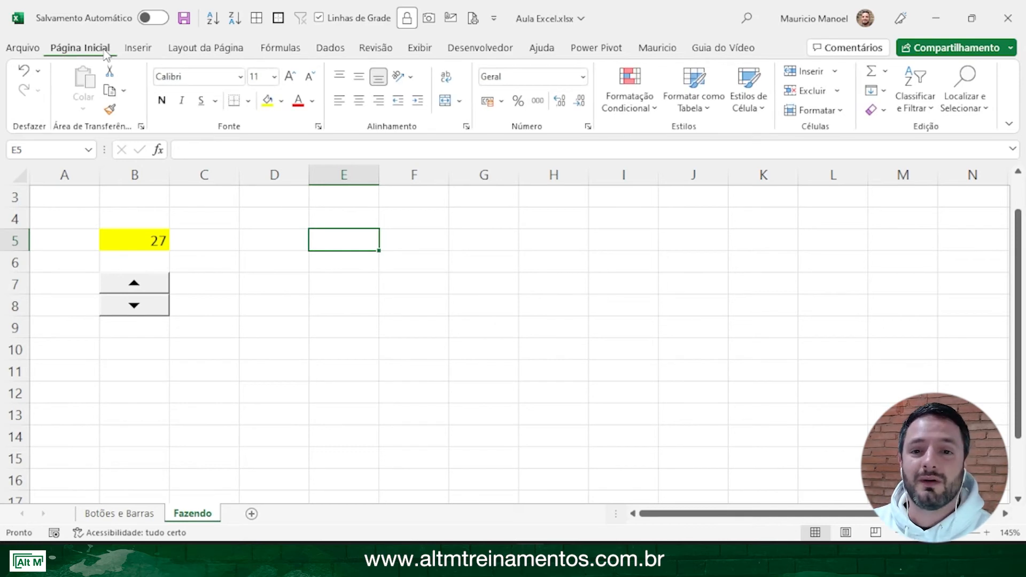
pyautogui.click(118, 224)
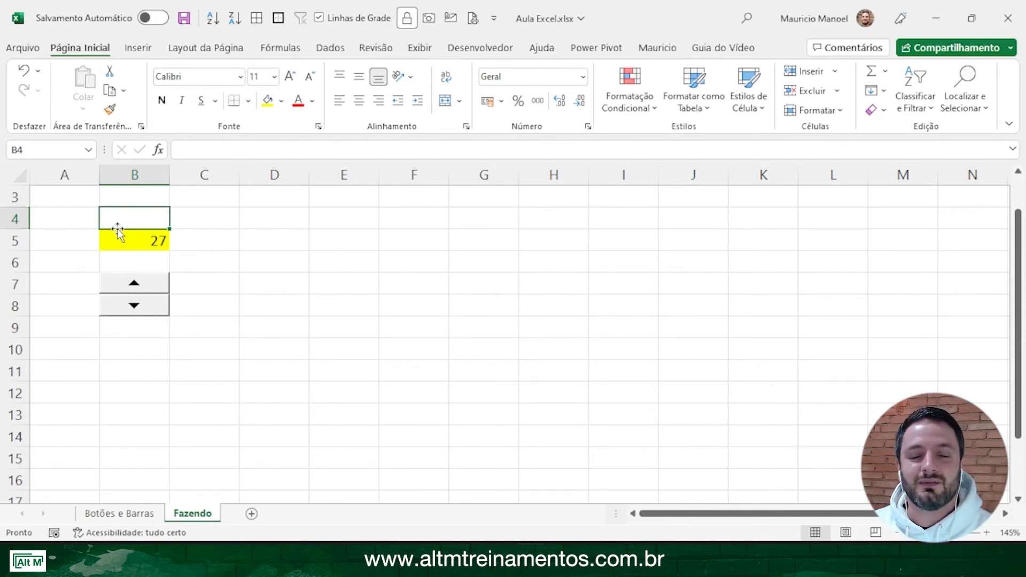
pyautogui.click(336, 235)
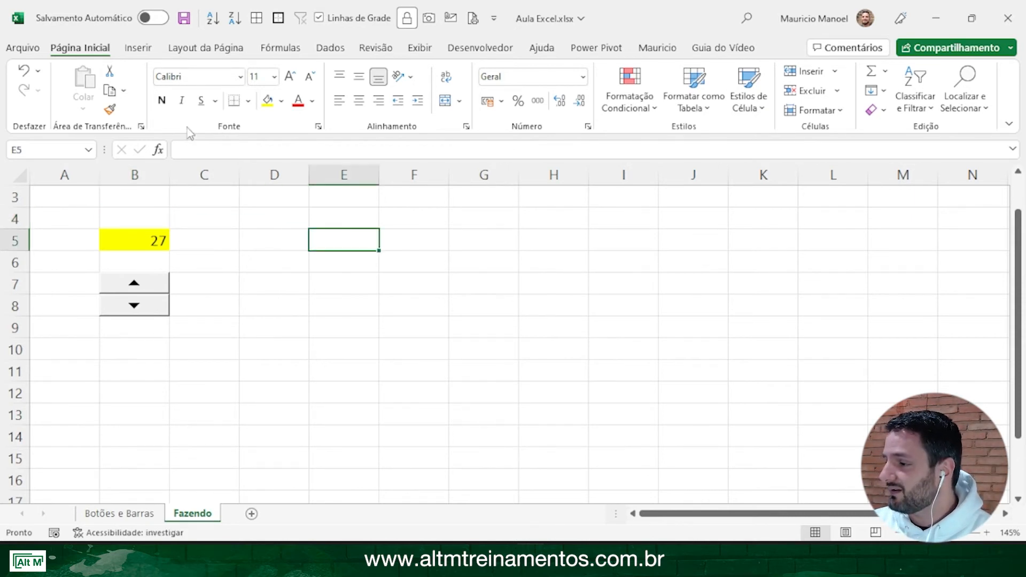
pyautogui.click(281, 100)
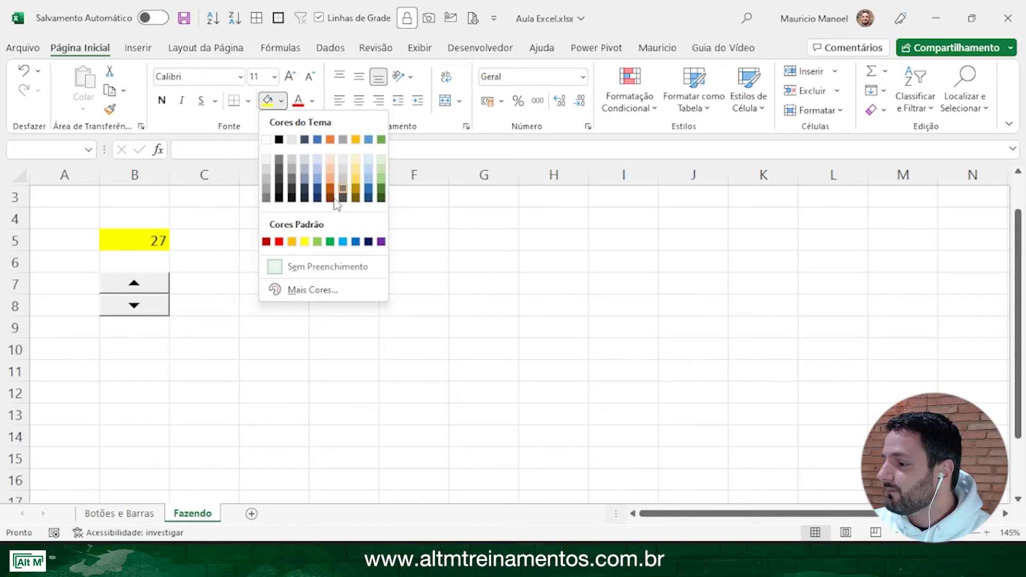
pyautogui.click(292, 242)
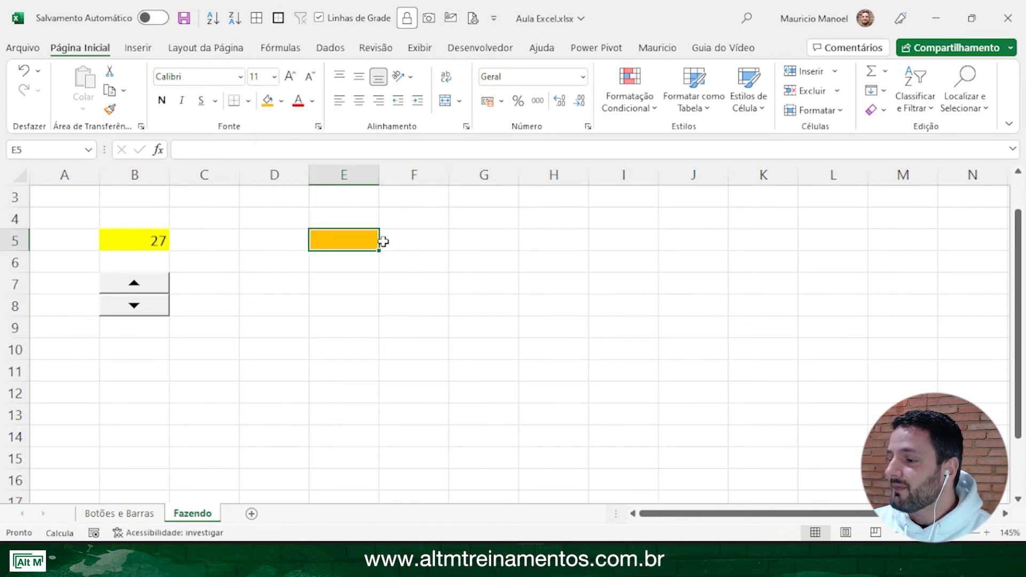
# Insert a horizontal scroll bar form control below the orange cell, drawn roughly from D7 to G7
pyautogui.click(466, 49)
pyautogui.click(425, 97)
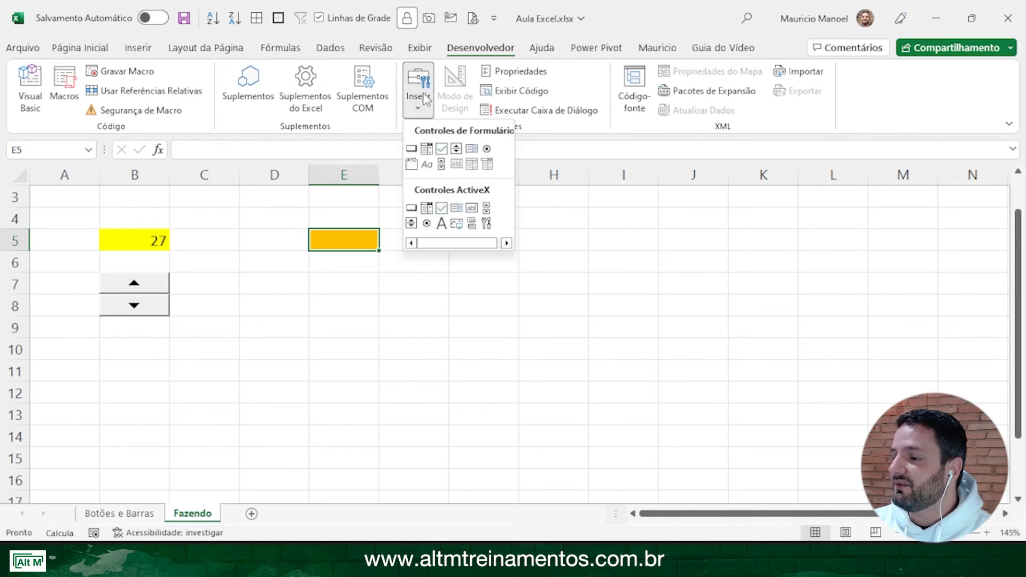
pyautogui.click(441, 164)
pyautogui.moveTo(301, 271); pyautogui.dragTo(470, 292)
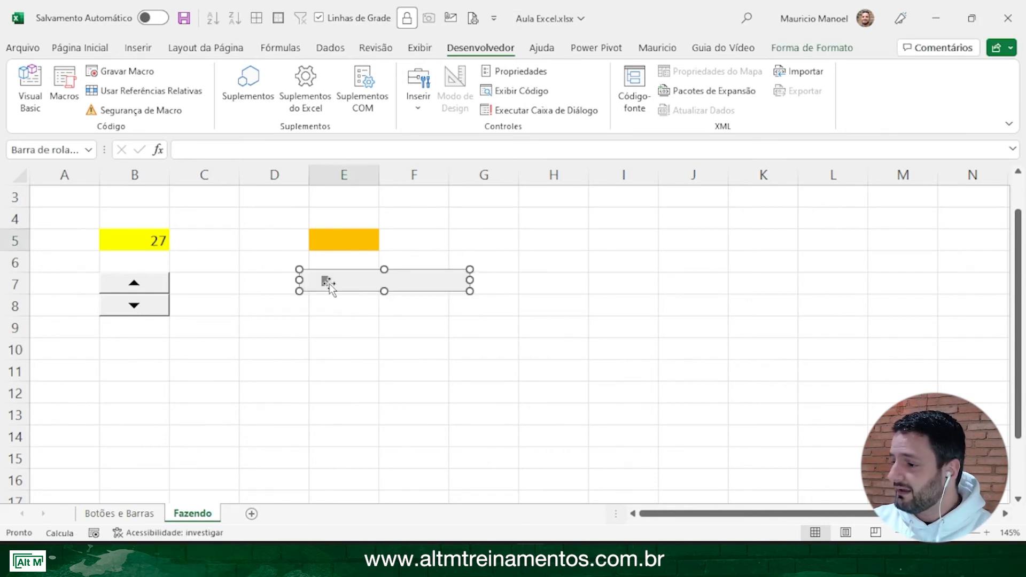
# Resize the scroll bar, snapping it to the cell grid so it exactly covers E7
pyautogui.moveTo(300, 270); pyautogui.dragTo(311, 266)
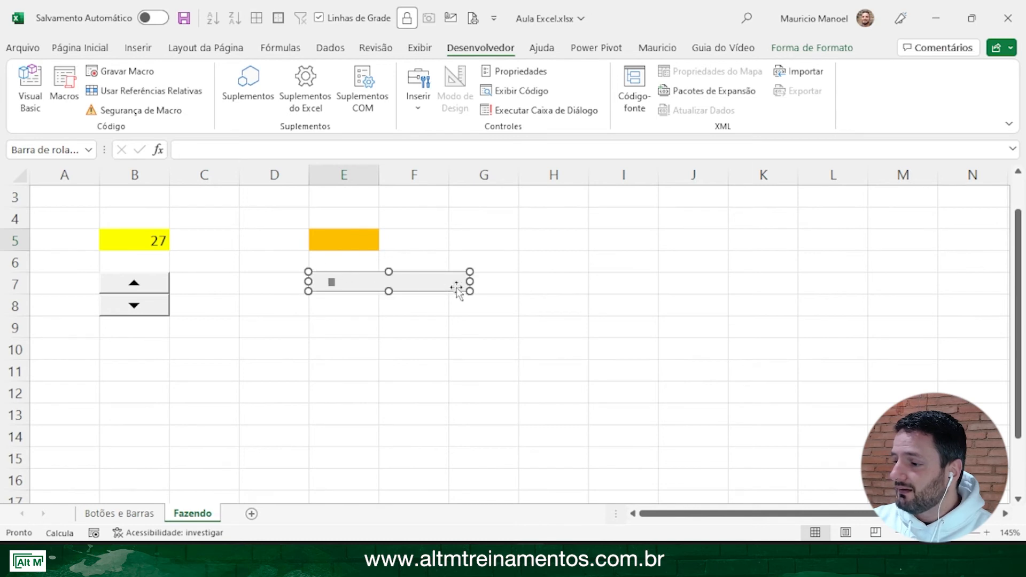
pyautogui.moveTo(470, 291); pyautogui.dragTo(384, 292)
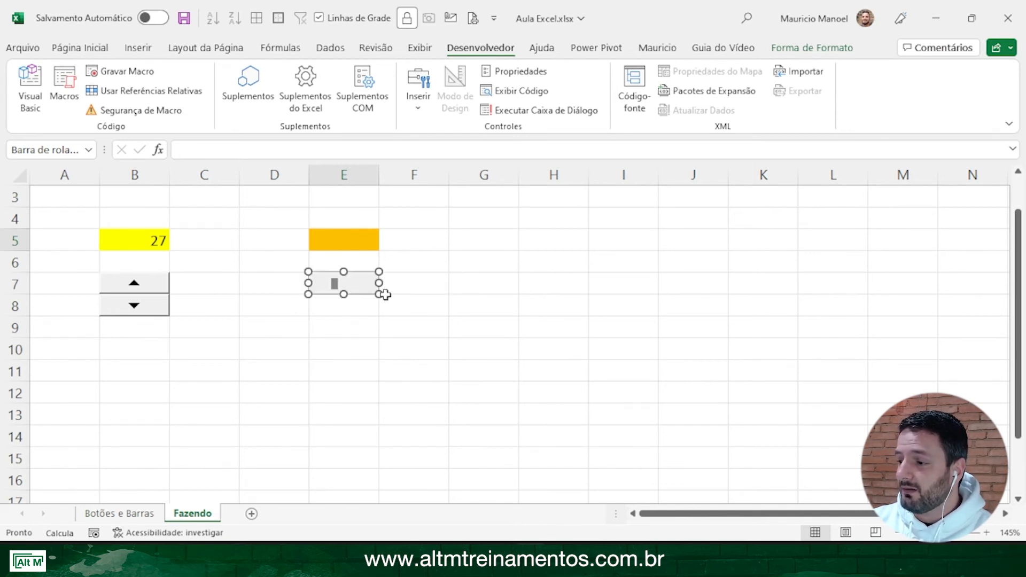
pyautogui.click(346, 346)
# Format the scroll bar control with a minimum value of 1 and link it to cell E5
pyautogui.rightClick(347, 286)
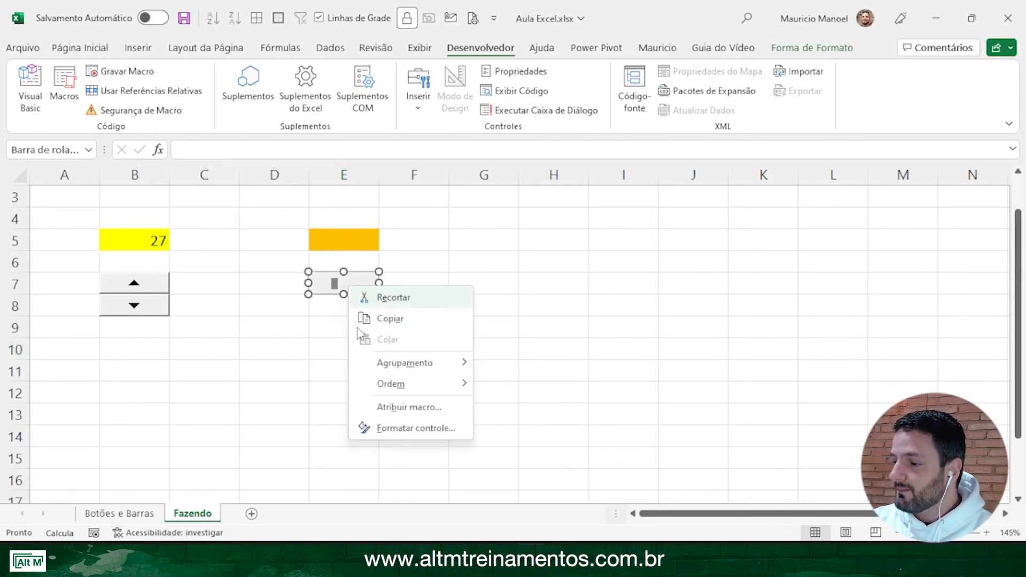
pyautogui.click(383, 426)
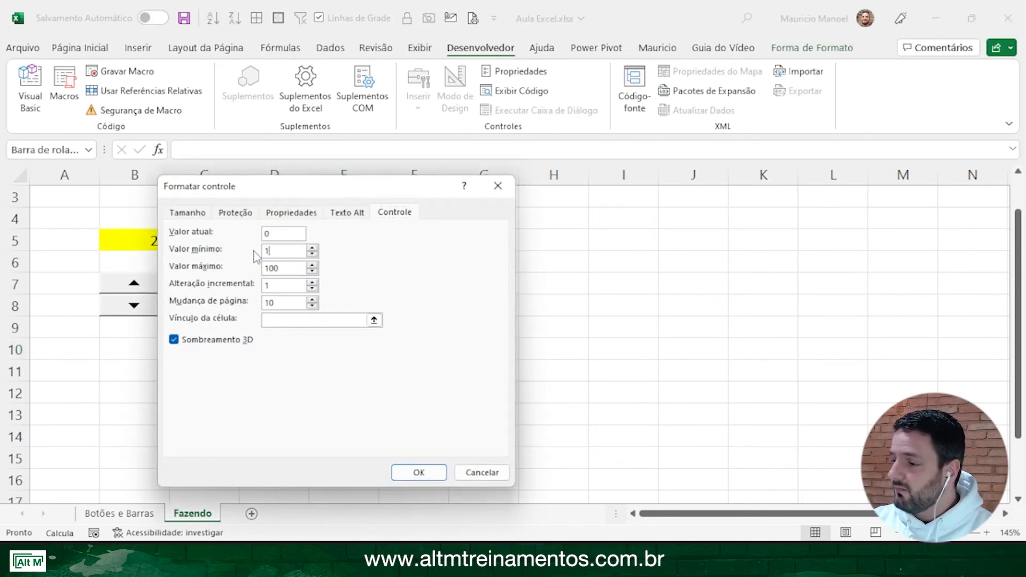
pyautogui.press('Tab')
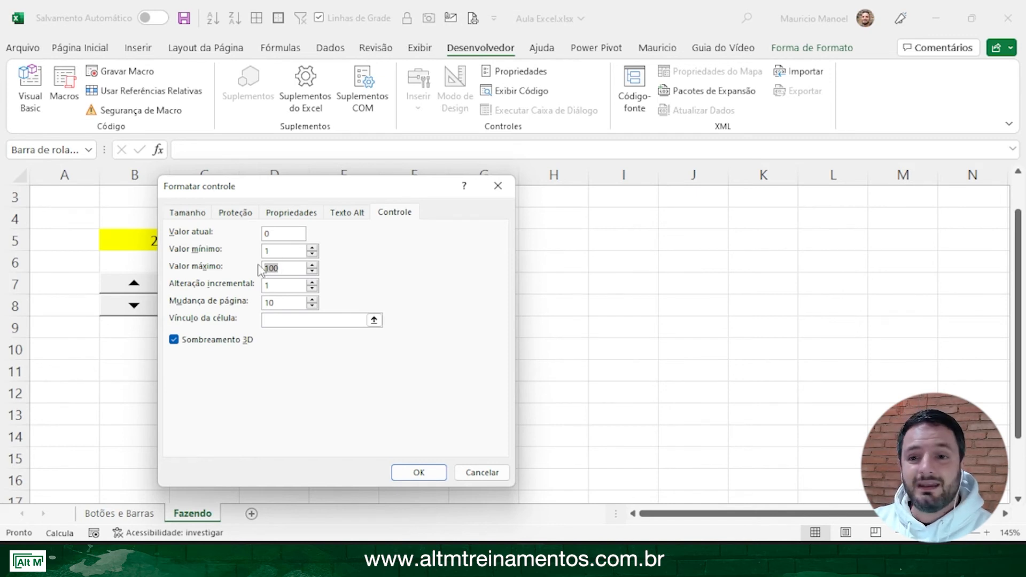
pyautogui.press('Tab')
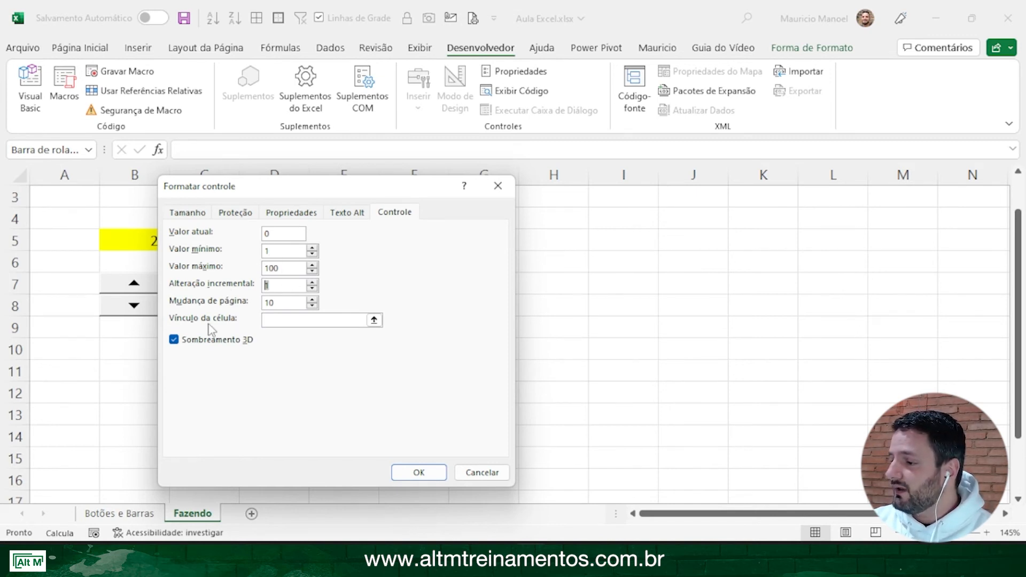
pyautogui.click(363, 320)
pyautogui.moveTo(273, 185); pyautogui.dragTo(478, 243)
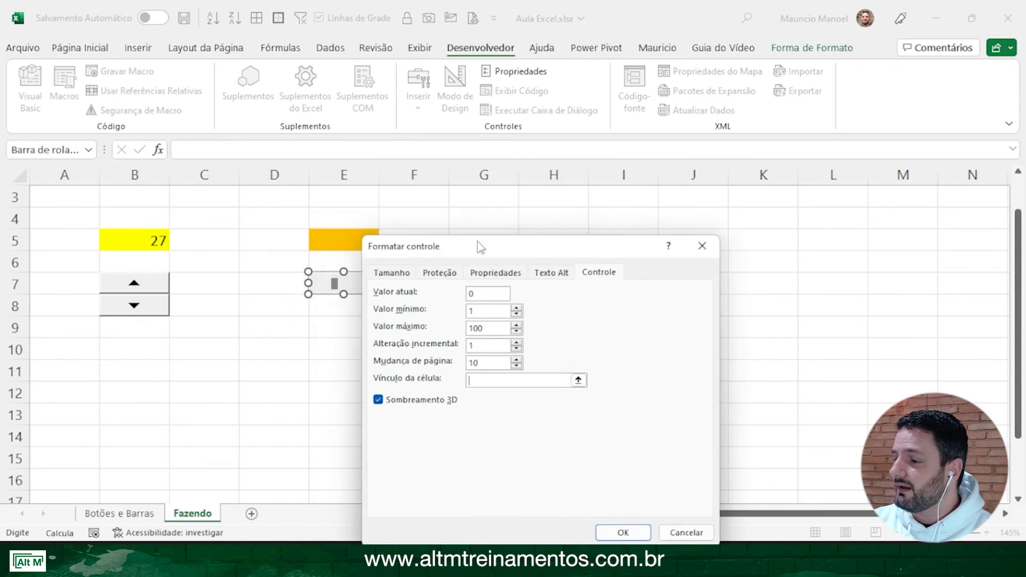
pyautogui.click(341, 240)
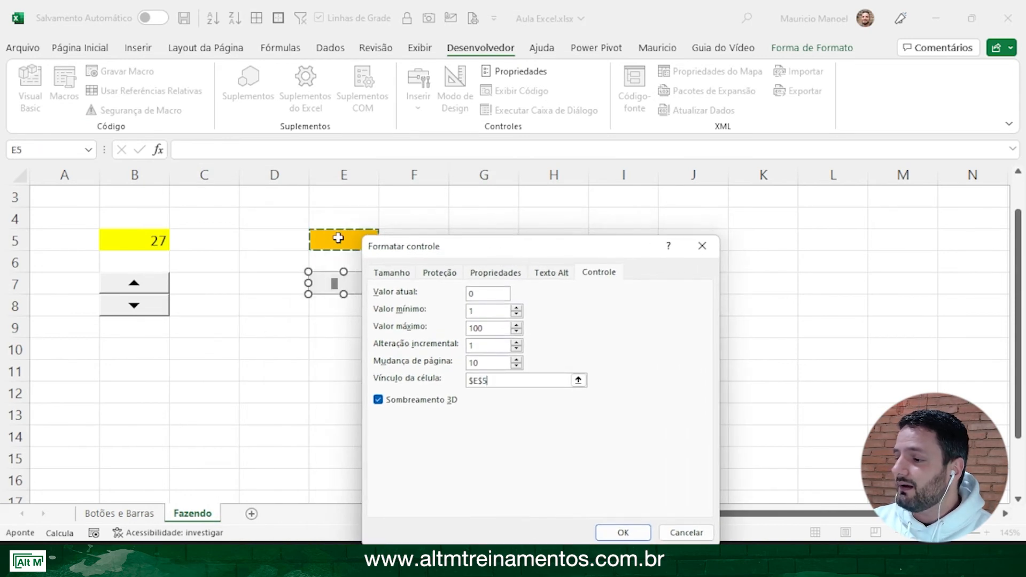
pyautogui.click(623, 532)
# Deselect the scroll bar and test its slider, track and forward arrow, raising the value in E5 to 38
pyautogui.click(420, 331)
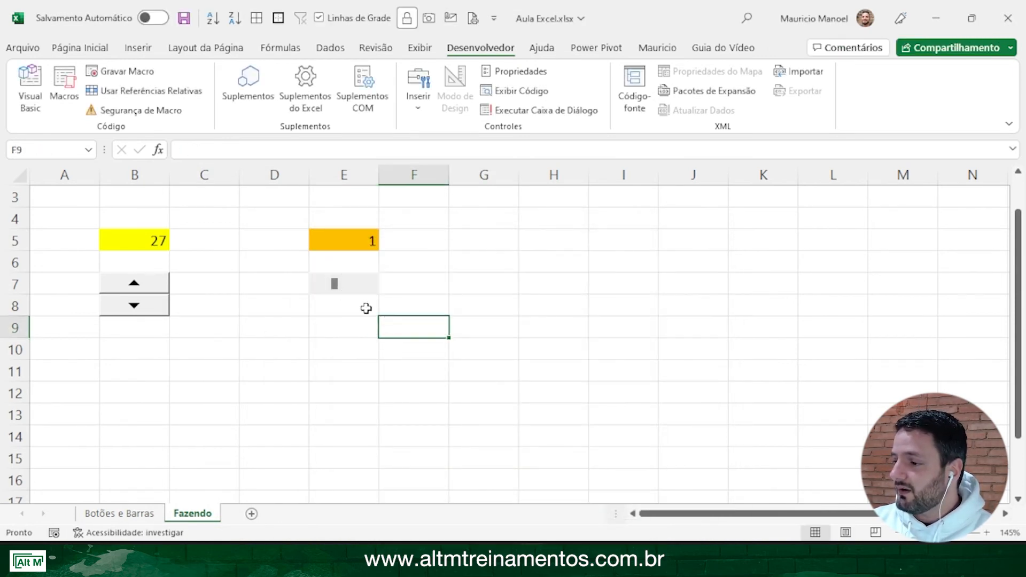
pyautogui.moveTo(332, 290)
pyautogui.mouseDown()
pyautogui.moveTo(362, 293)
pyautogui.moveTo(338, 288)
pyautogui.mouseUp()
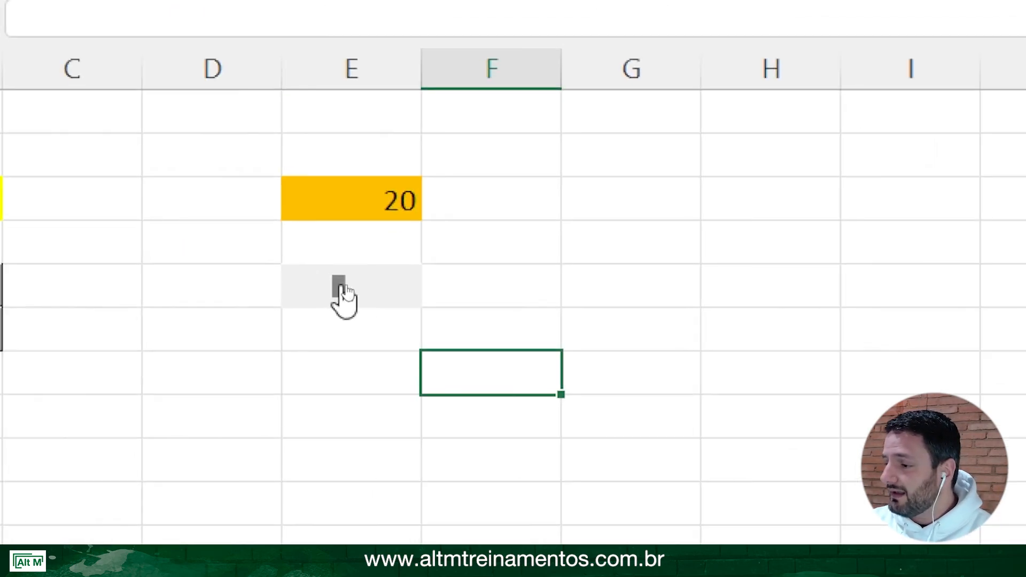
pyautogui.click(373, 292)
pyautogui.click(374, 293)
pyautogui.click(374, 292)
pyautogui.click(410, 289)
pyautogui.click(410, 289)
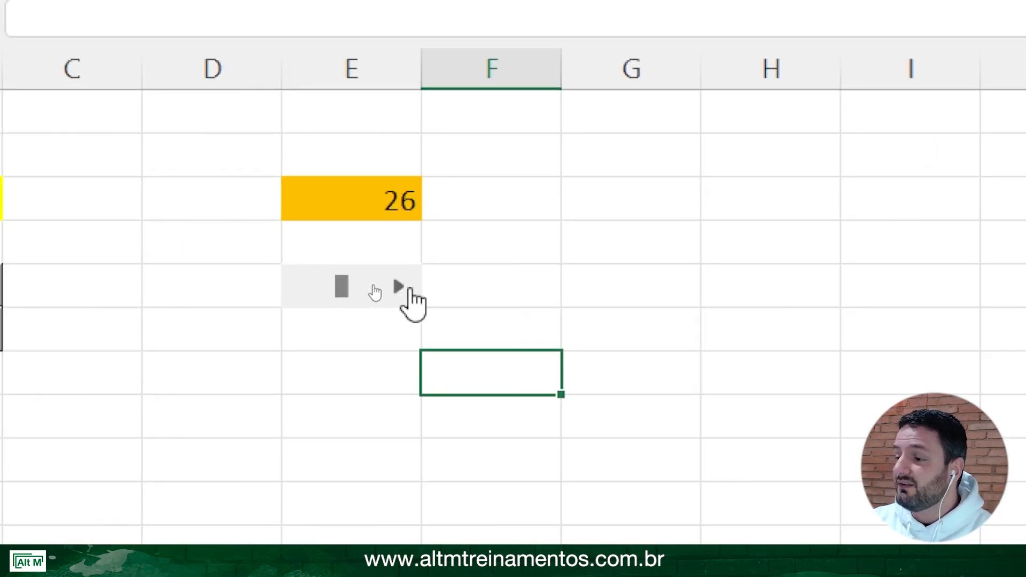
pyautogui.click(410, 289)
pyautogui.click(410, 289)
pyautogui.click(410, 289)
pyautogui.click(410, 289)
pyautogui.click(410, 289)
pyautogui.click(410, 289)
pyautogui.click(409, 289)
pyautogui.click(410, 289)
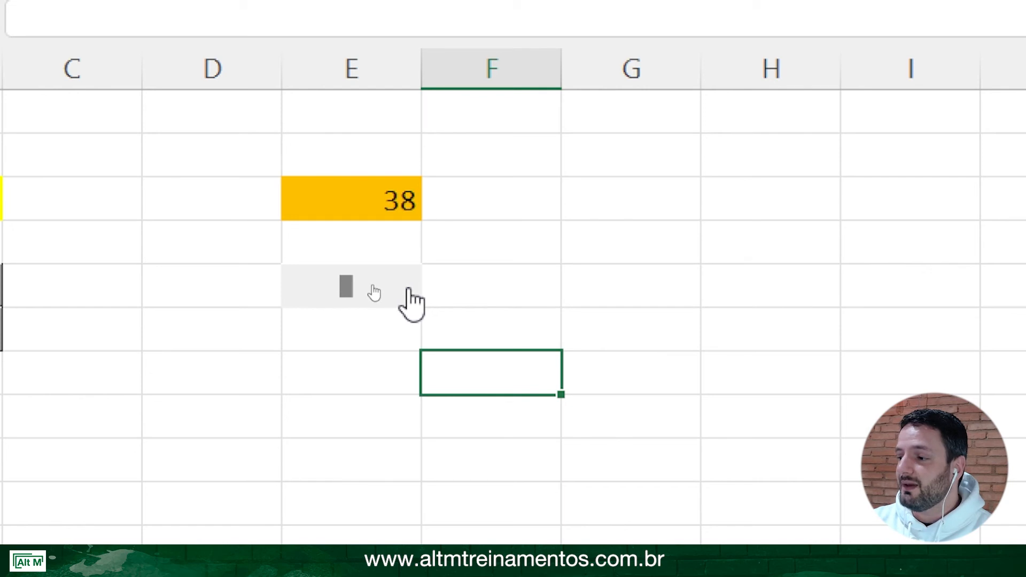
# Test the scroll bar's forward arrow and slider, raising the value in E5 to 100
pyautogui.click(409, 289)
pyautogui.click(410, 289)
pyautogui.click(410, 289)
pyautogui.moveTo(340, 291); pyautogui.dragTo(396, 291)
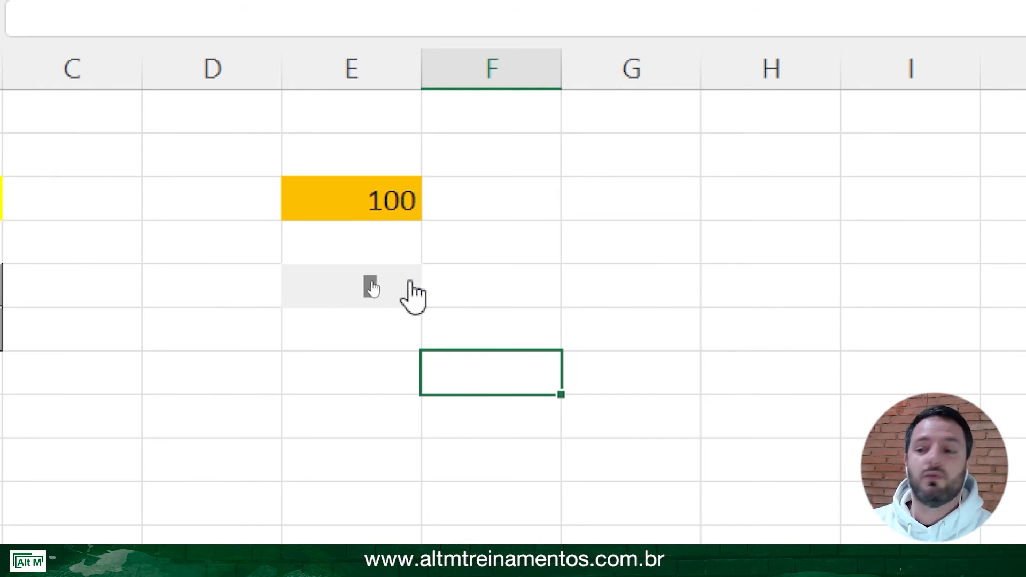
# Format the scroll bar control with a maximum value of 1000
pyautogui.rightClick(372, 289)
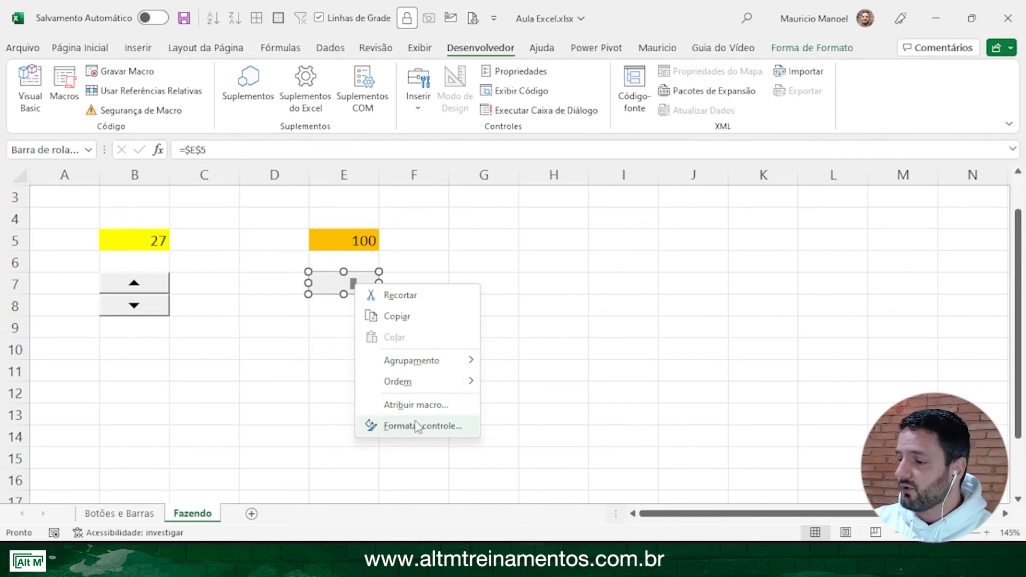
pyautogui.click(487, 561)
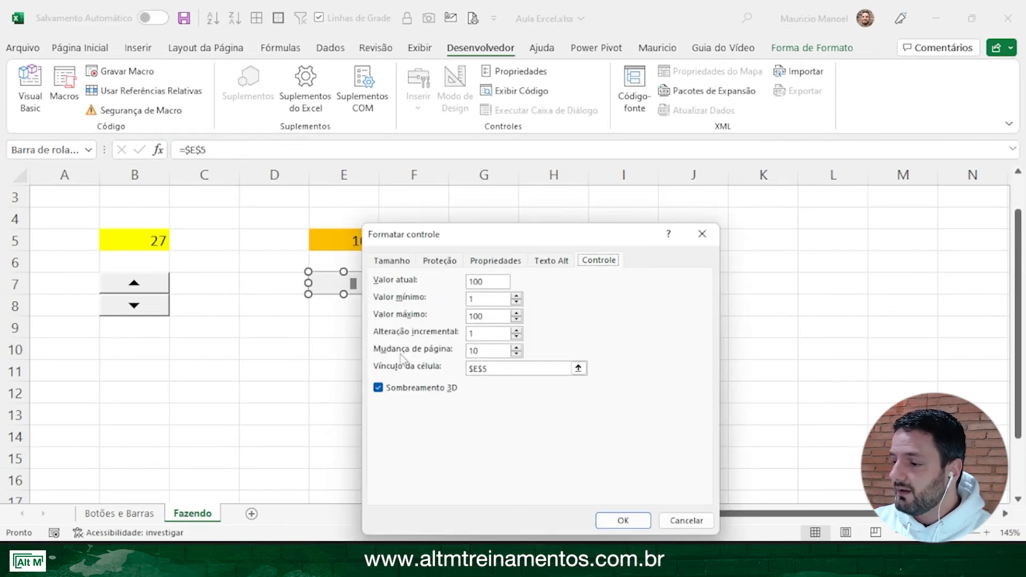
pyautogui.moveTo(484, 317); pyautogui.dragTo(445, 318)
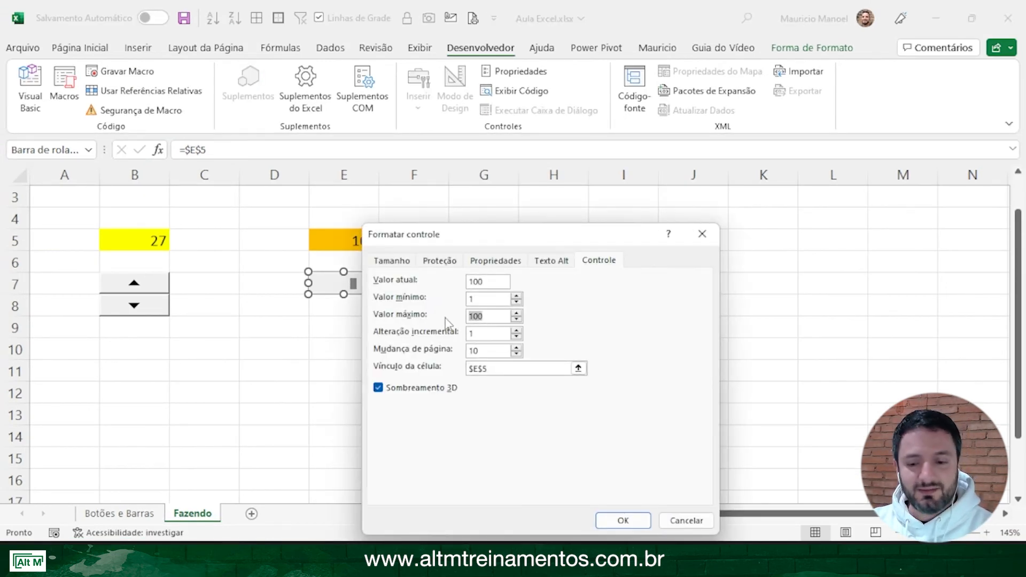
pyautogui.write('100')
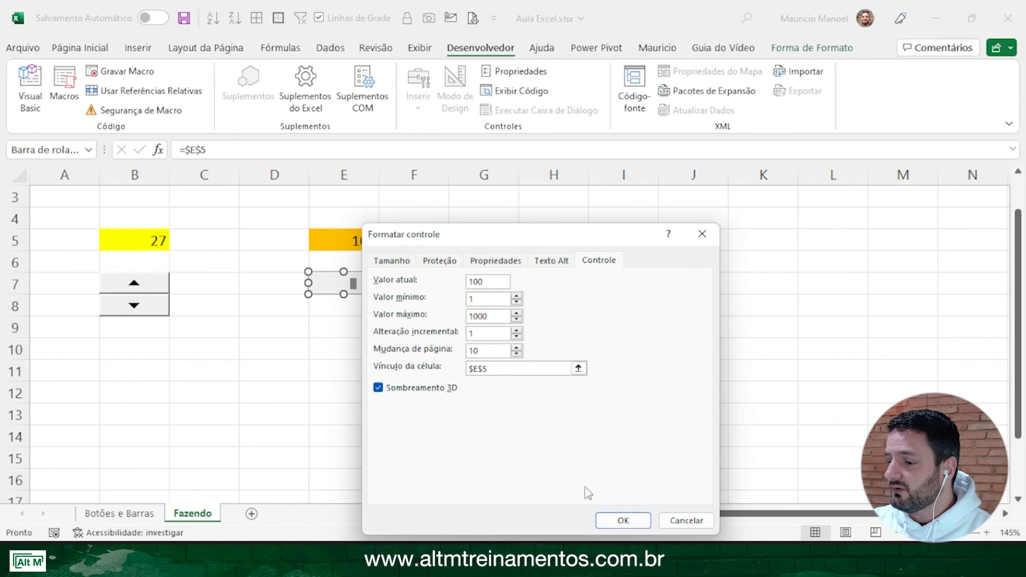
pyautogui.click(621, 520)
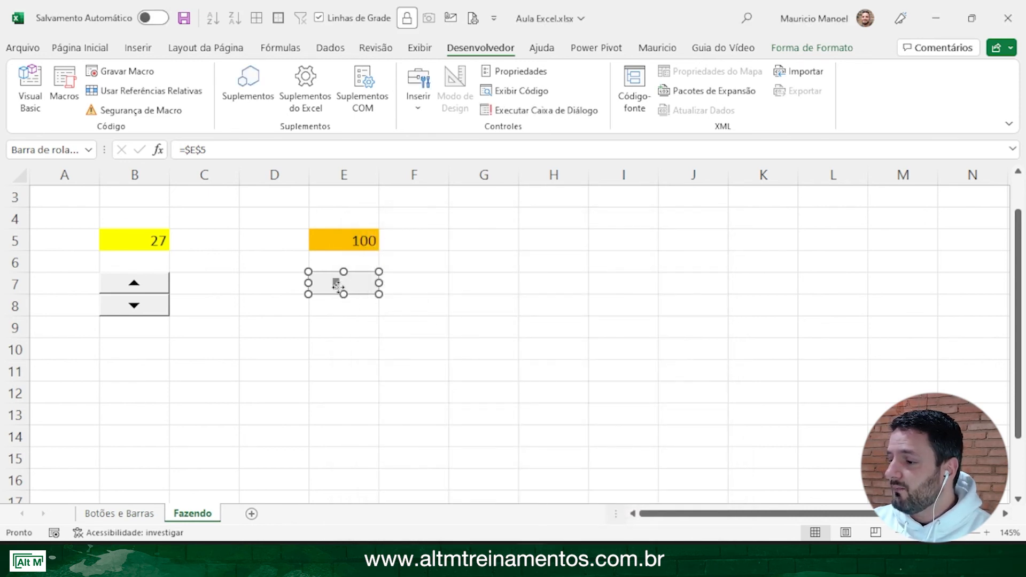
# Nudge the scroll bar slightly over E7 and test its arrows and slider, bringing E5 to 109
pyautogui.moveTo(342, 283)
pyautogui.mouseDown()
pyautogui.moveTo(360, 284)
pyautogui.moveTo(347, 281)
pyautogui.mouseUp()
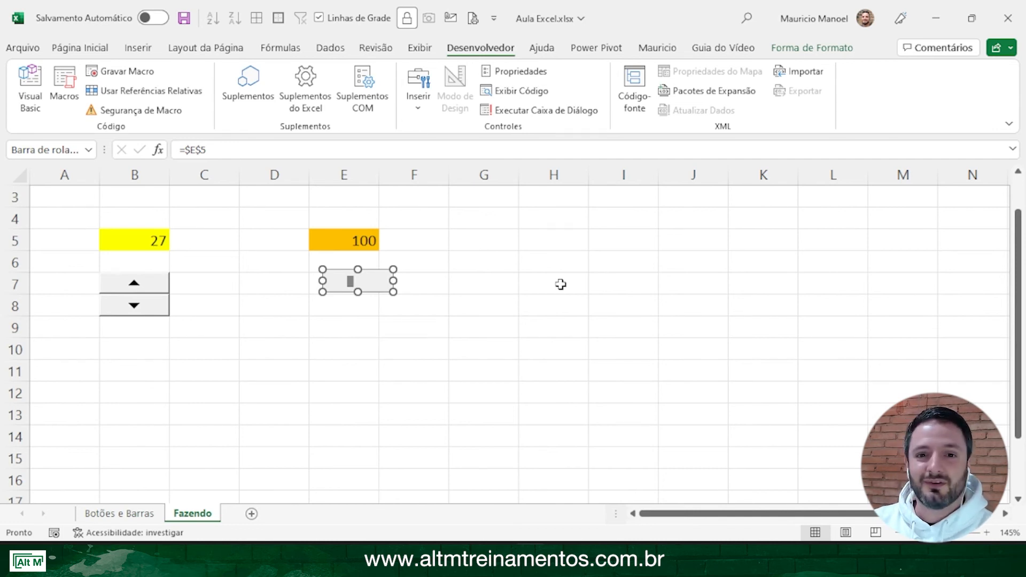
pyautogui.click(487, 303)
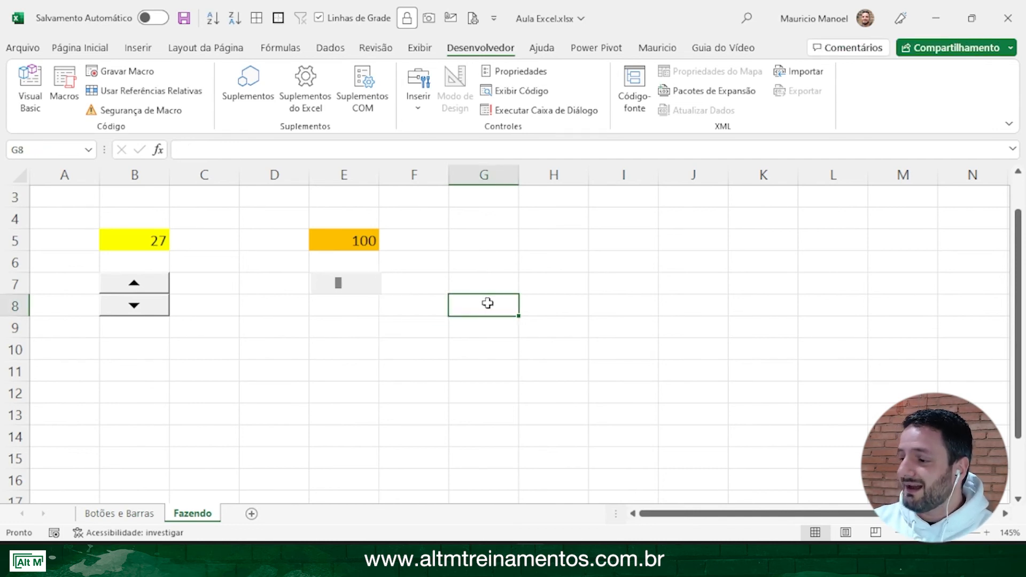
pyautogui.click(334, 286)
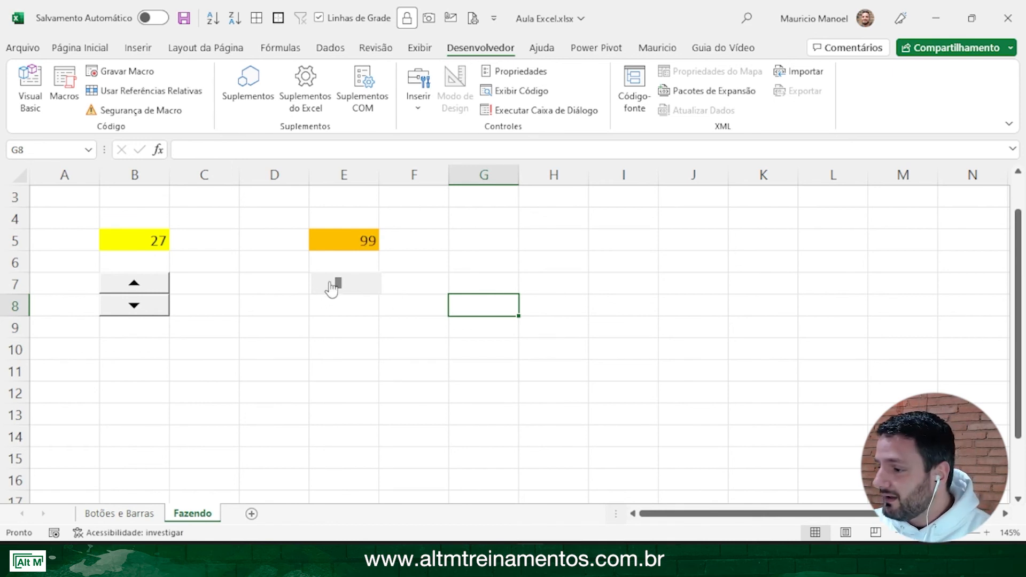
pyautogui.moveTo(374, 289); pyautogui.dragTo(373, 289)
# Open the gallery of insertable form and ActiveX controls
pyautogui.click(418, 88)
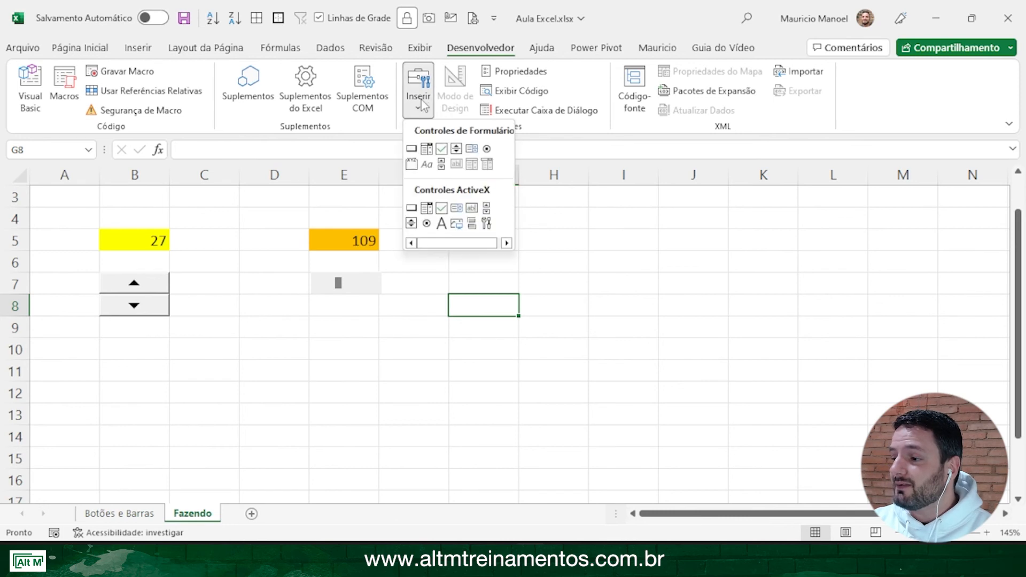